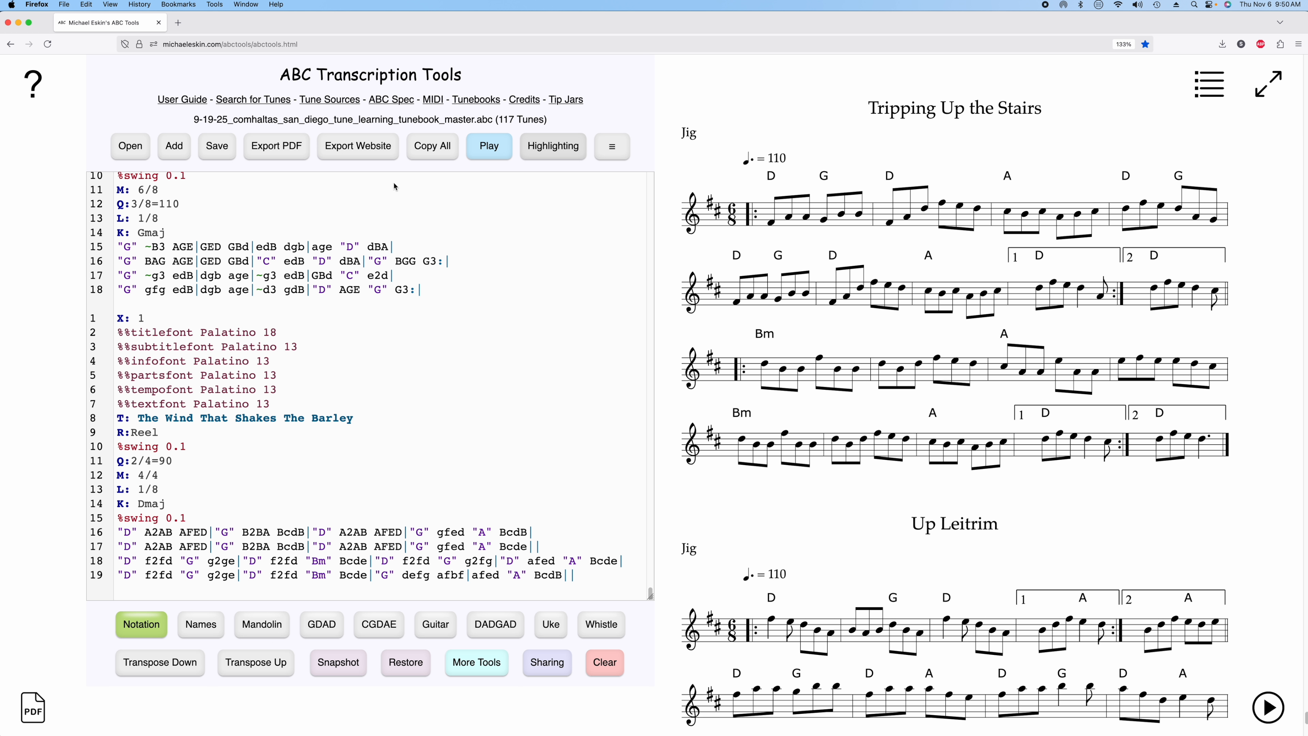
# Export the tunebook as a PDF with the Notes Incipits tune layout, look through its pages and close it
pyautogui.click(277, 147)
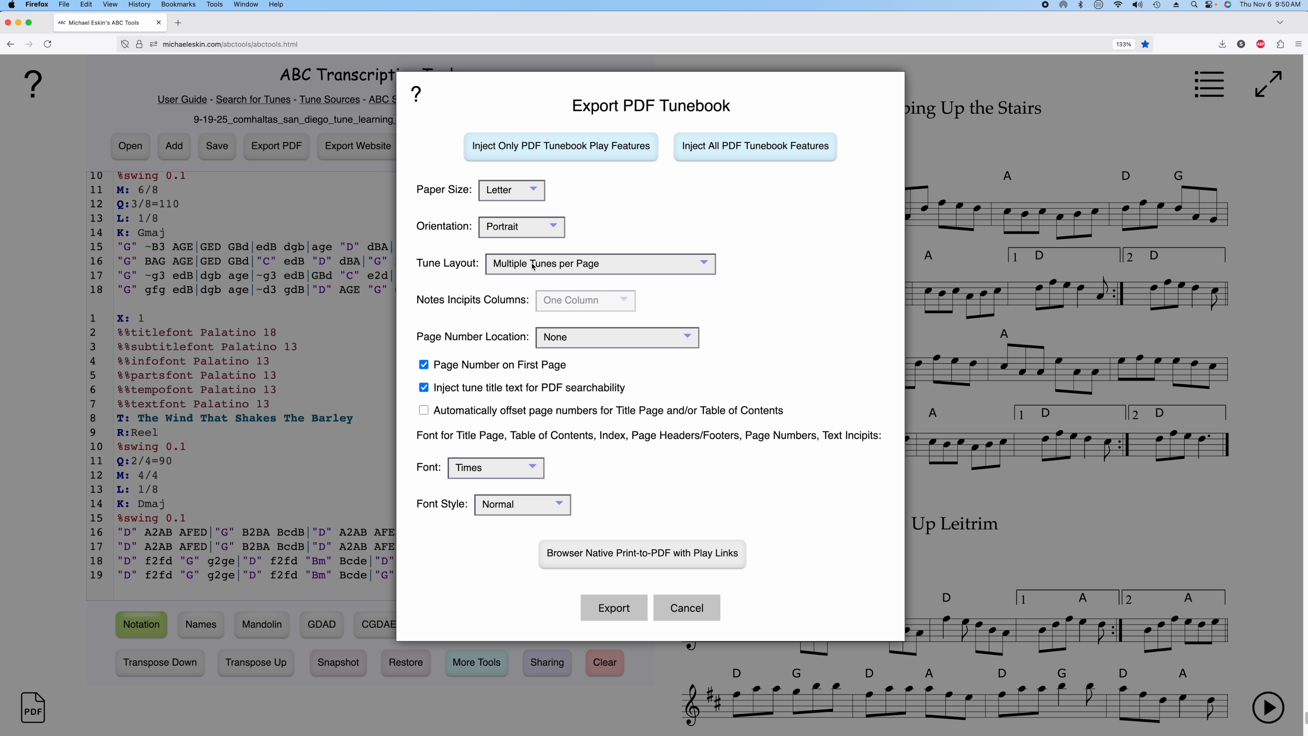
pyautogui.click(545, 264)
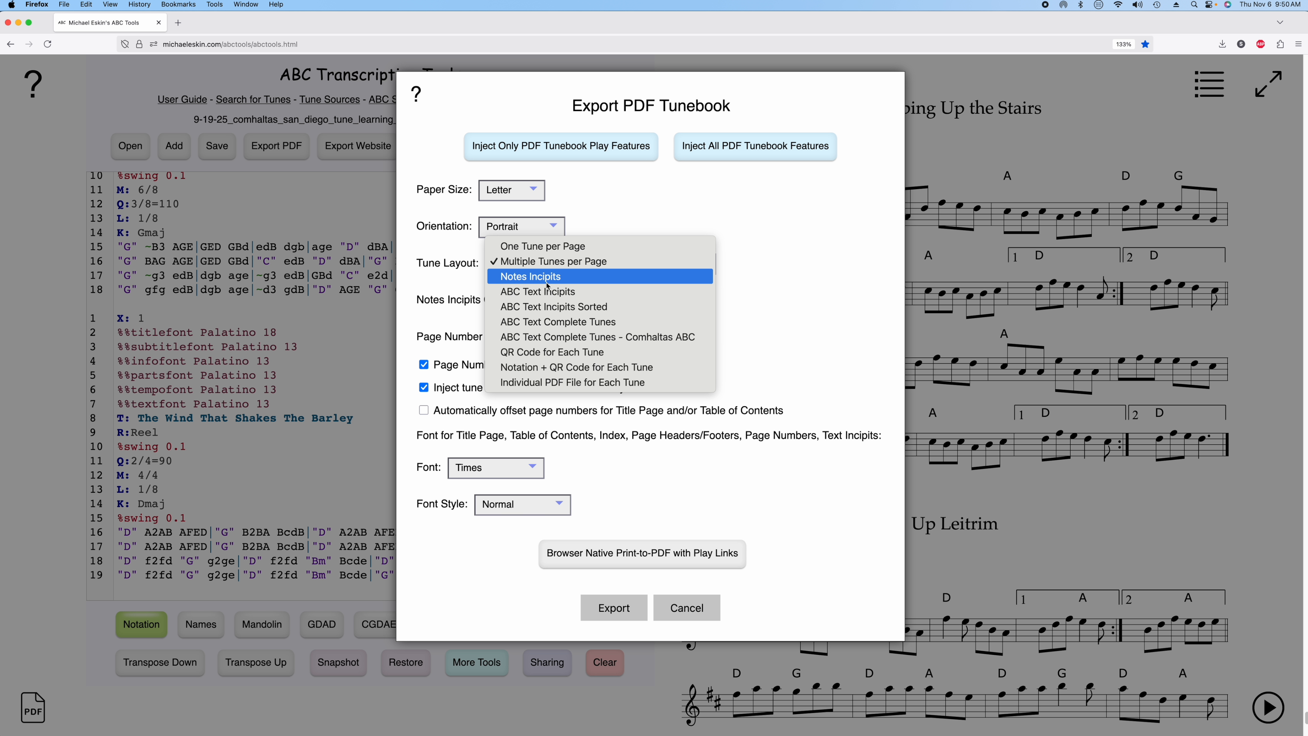
pyautogui.click(546, 277)
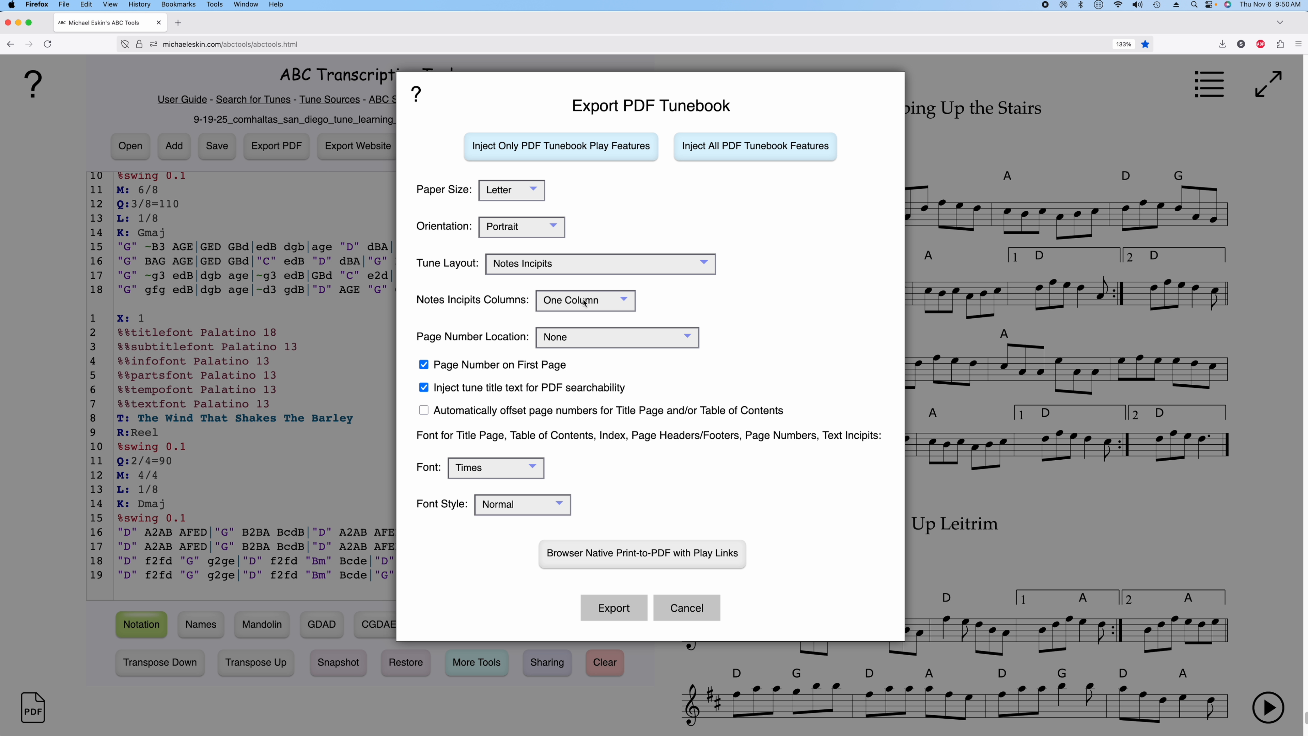
pyautogui.click(617, 609)
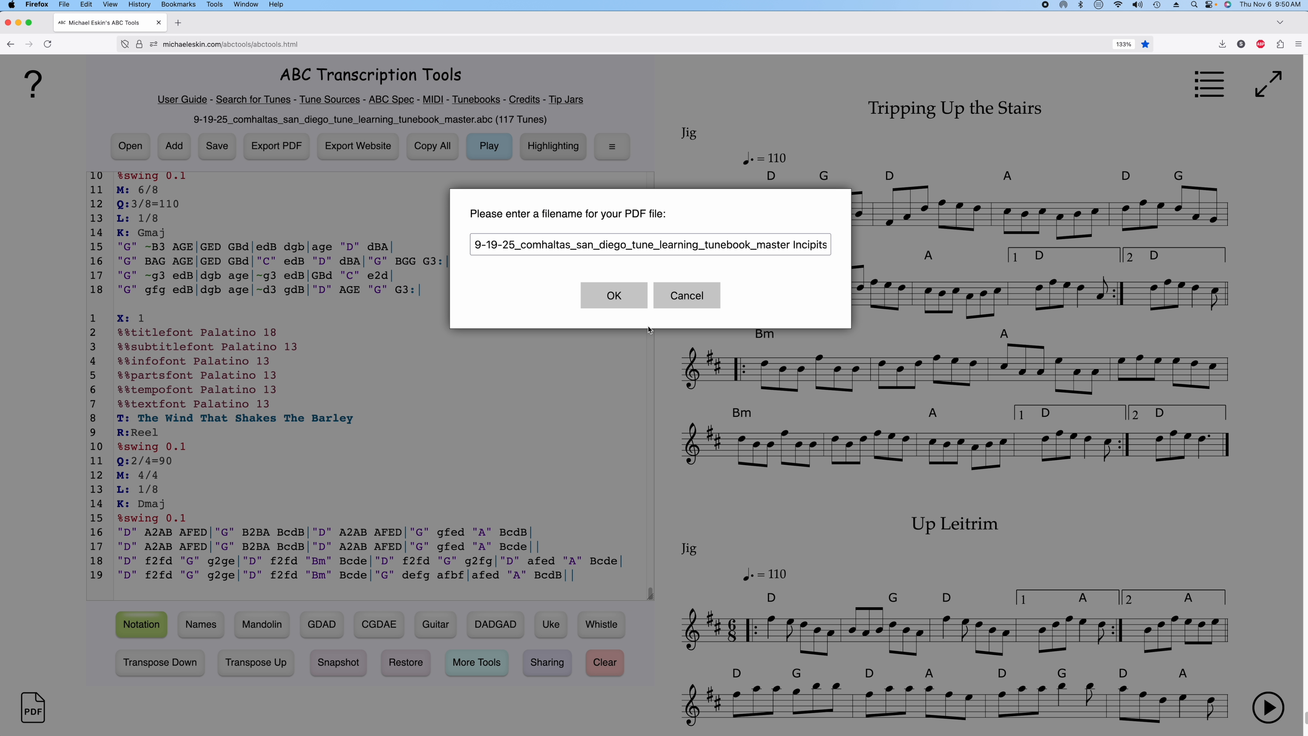
pyautogui.click(628, 308)
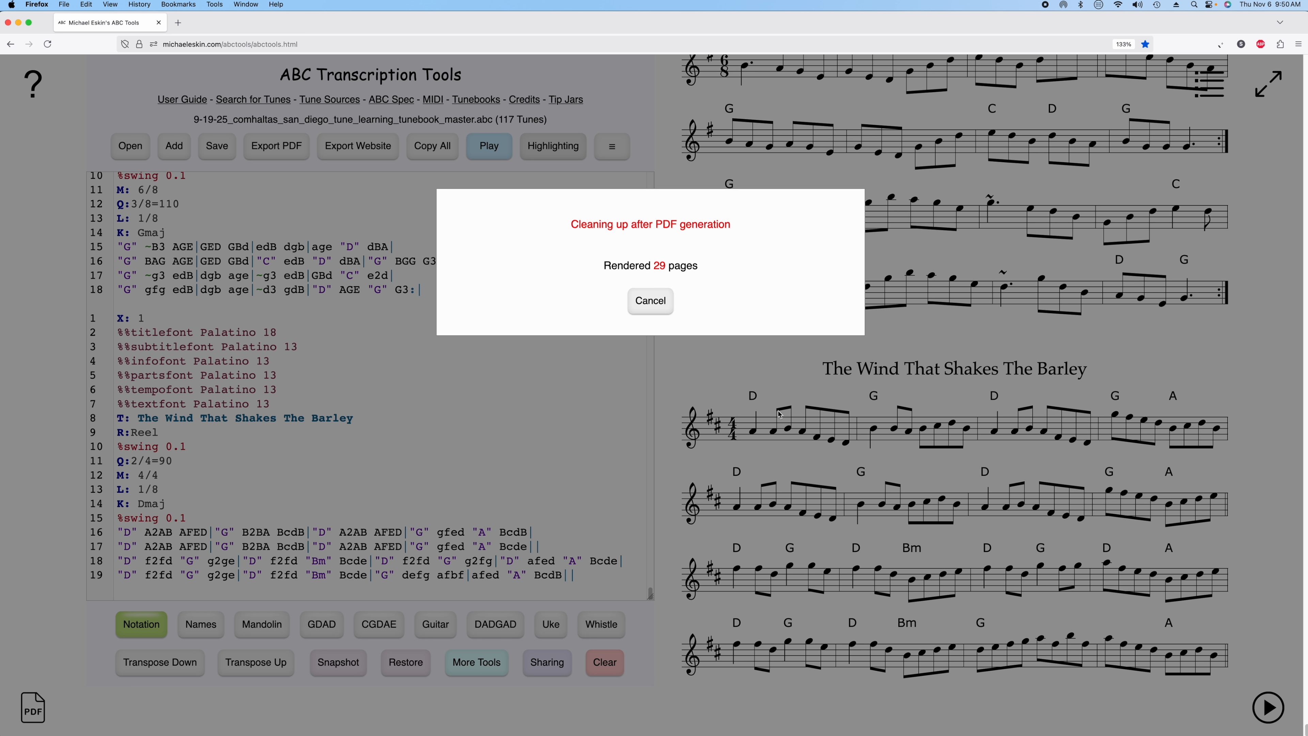
pyautogui.scroll(-5, 627, 339)
pyautogui.scroll(-20, 627, 339)
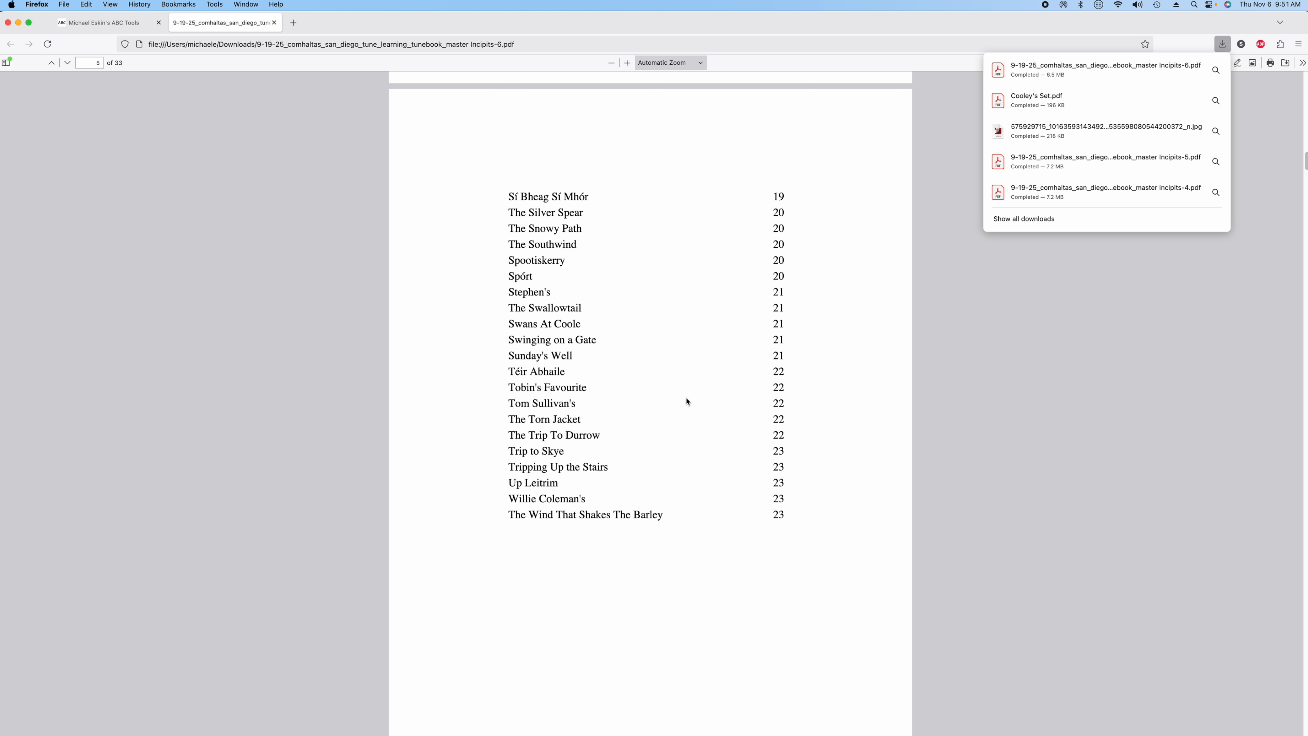
pyautogui.scroll(-10, 687, 402)
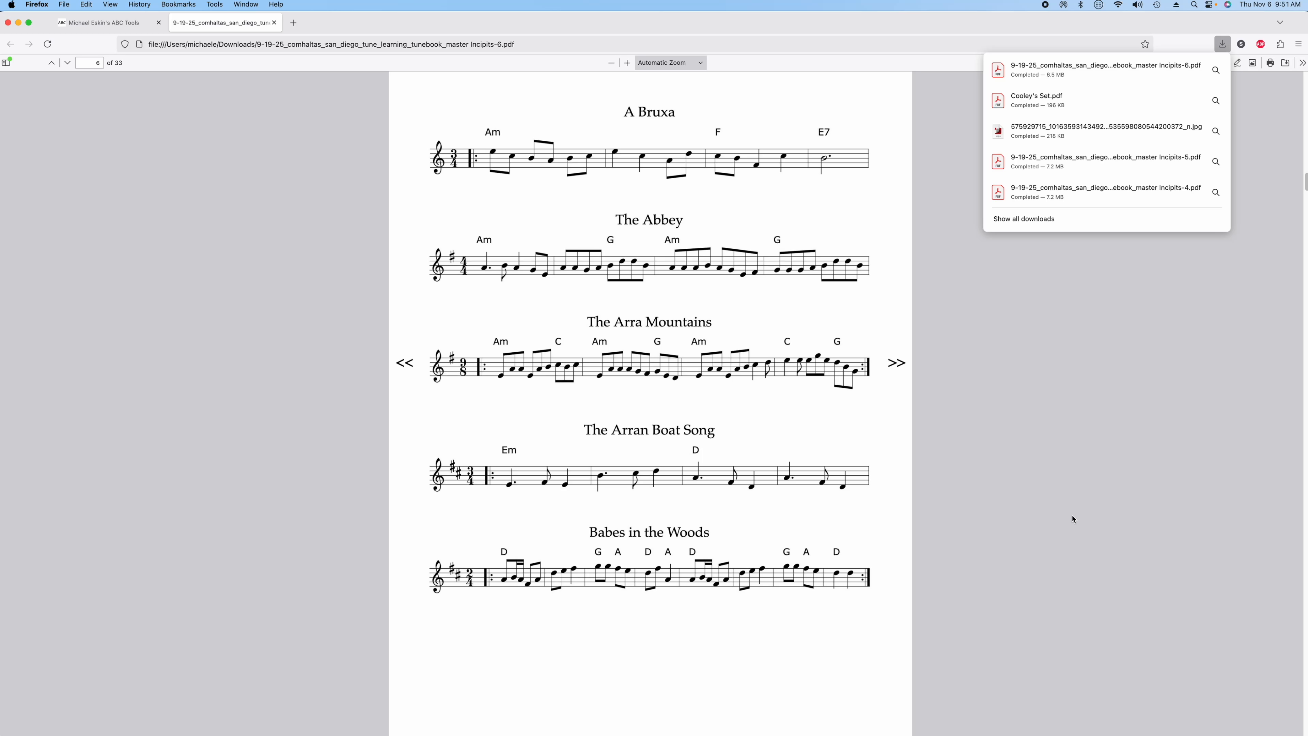
pyautogui.click(274, 22)
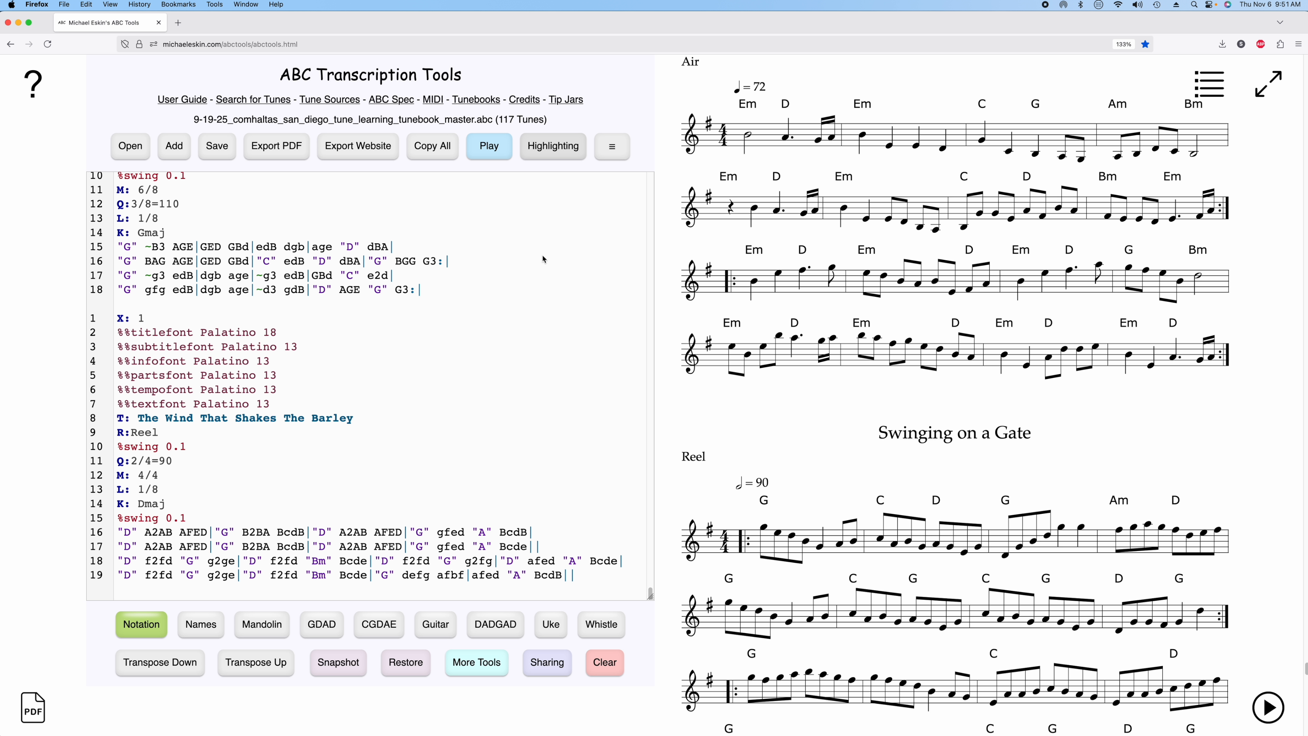
# Build multi-part notes incipits with 3 bars and left-justified titles, and look over the resulting notation
pyautogui.click(476, 663)
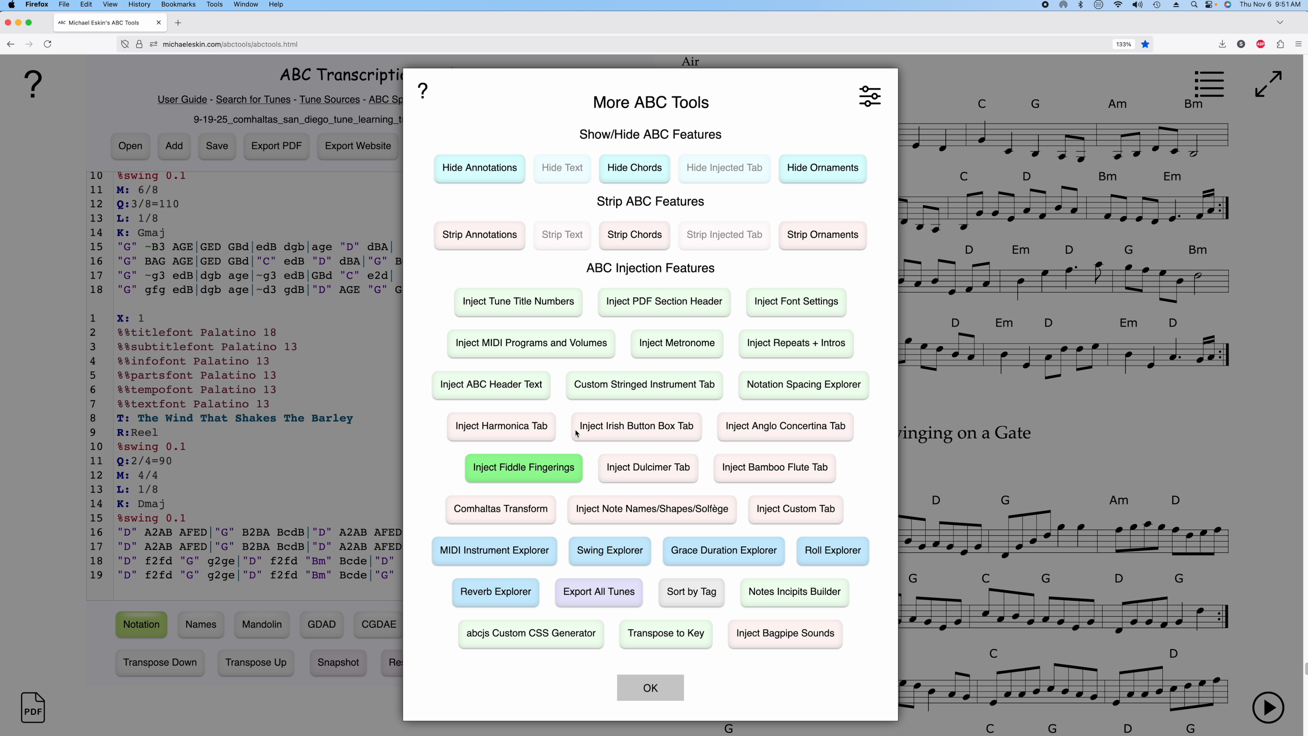
pyautogui.click(809, 591)
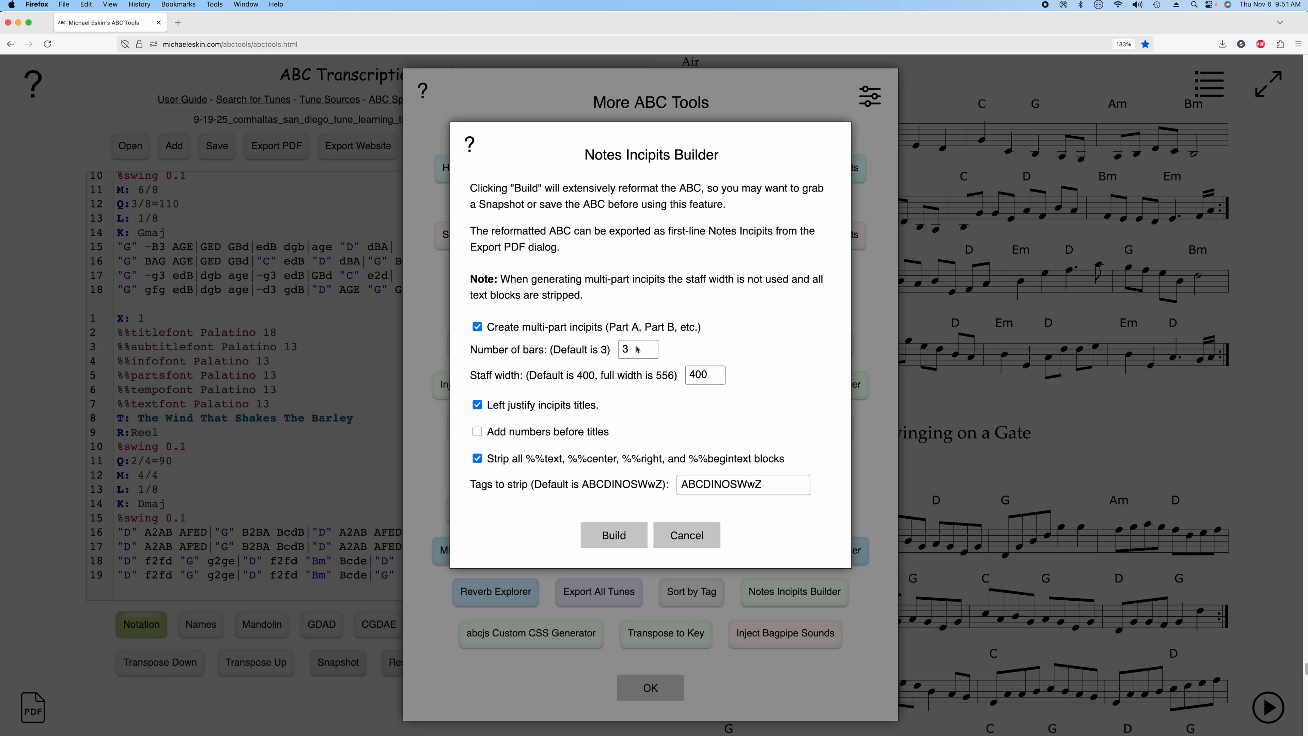
pyautogui.click(618, 542)
pyautogui.click(661, 331)
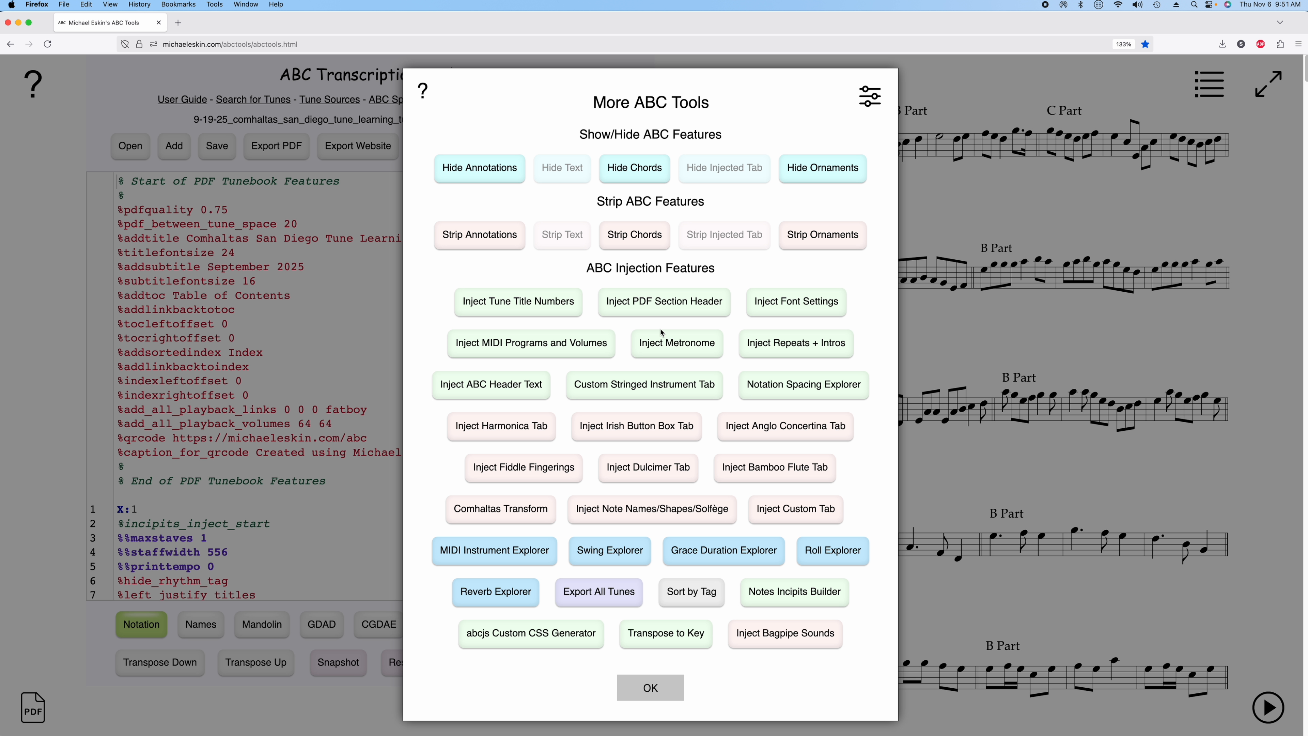
pyautogui.click(629, 687)
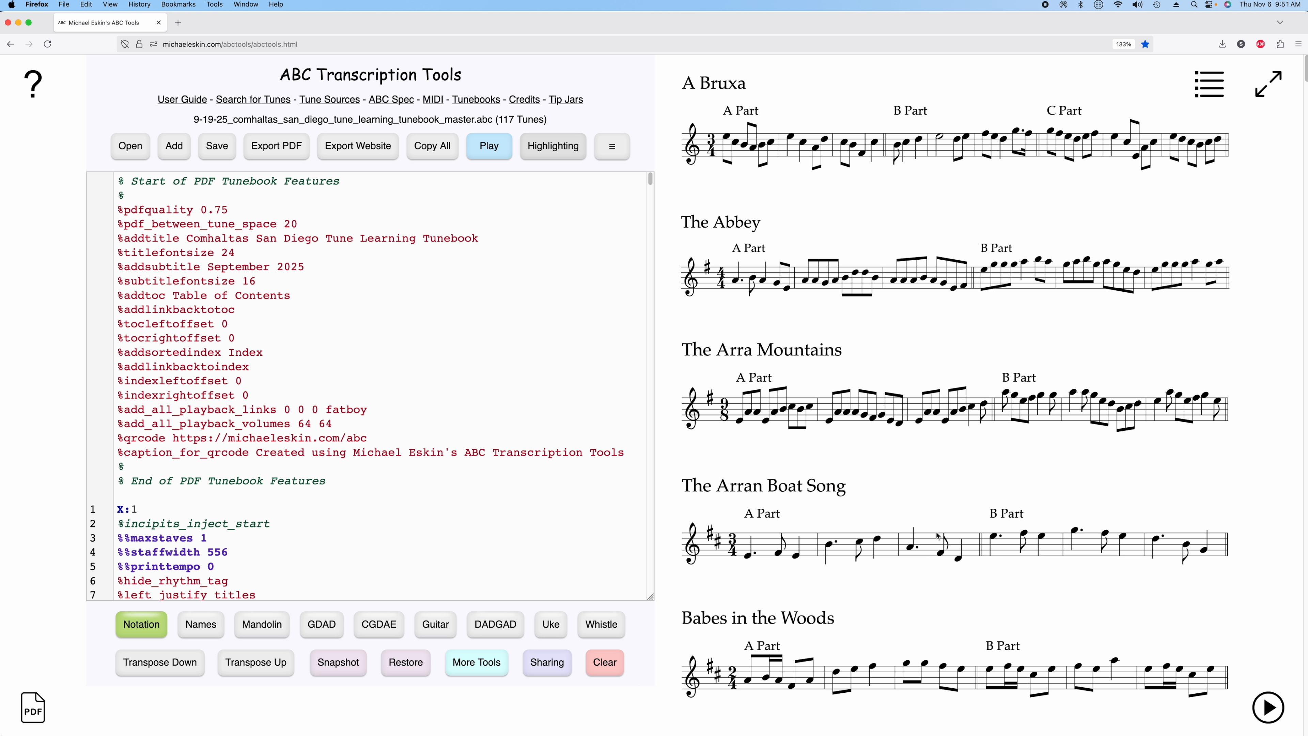
pyautogui.scroll(-5, 909, 228)
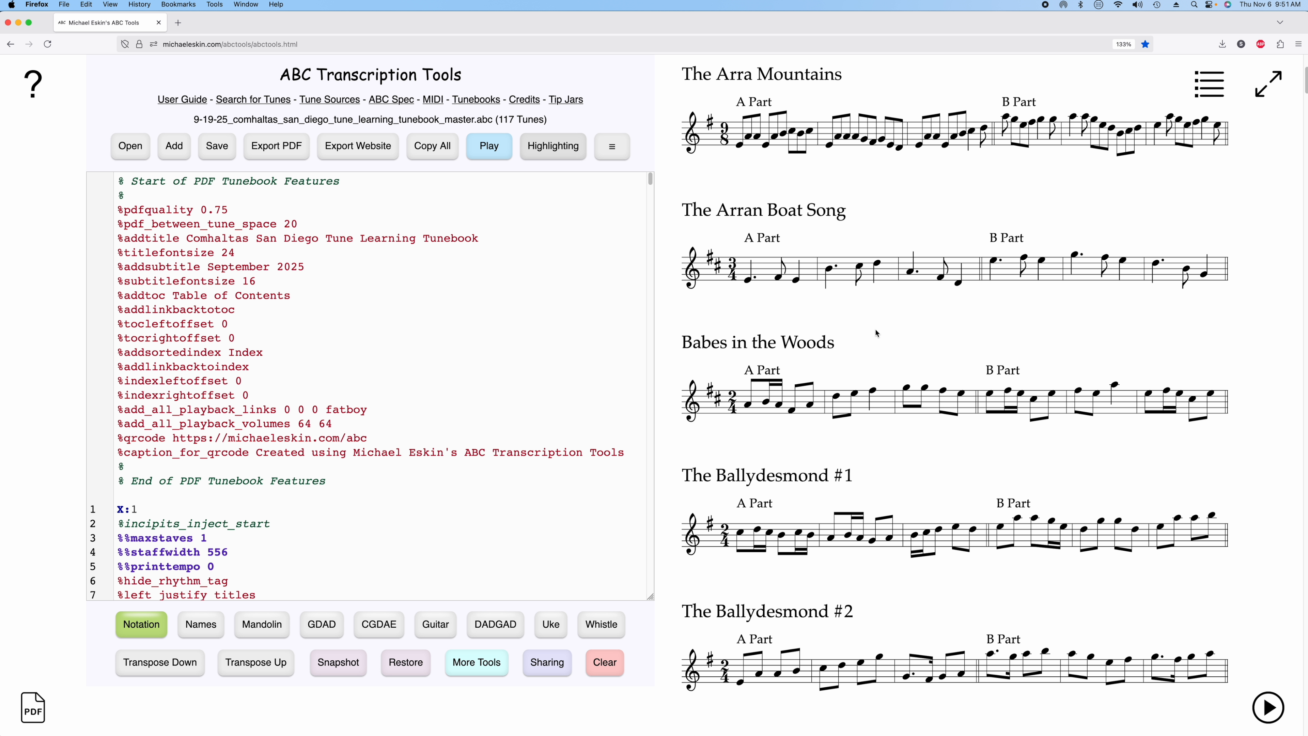
pyautogui.scroll(-10, 860, 512)
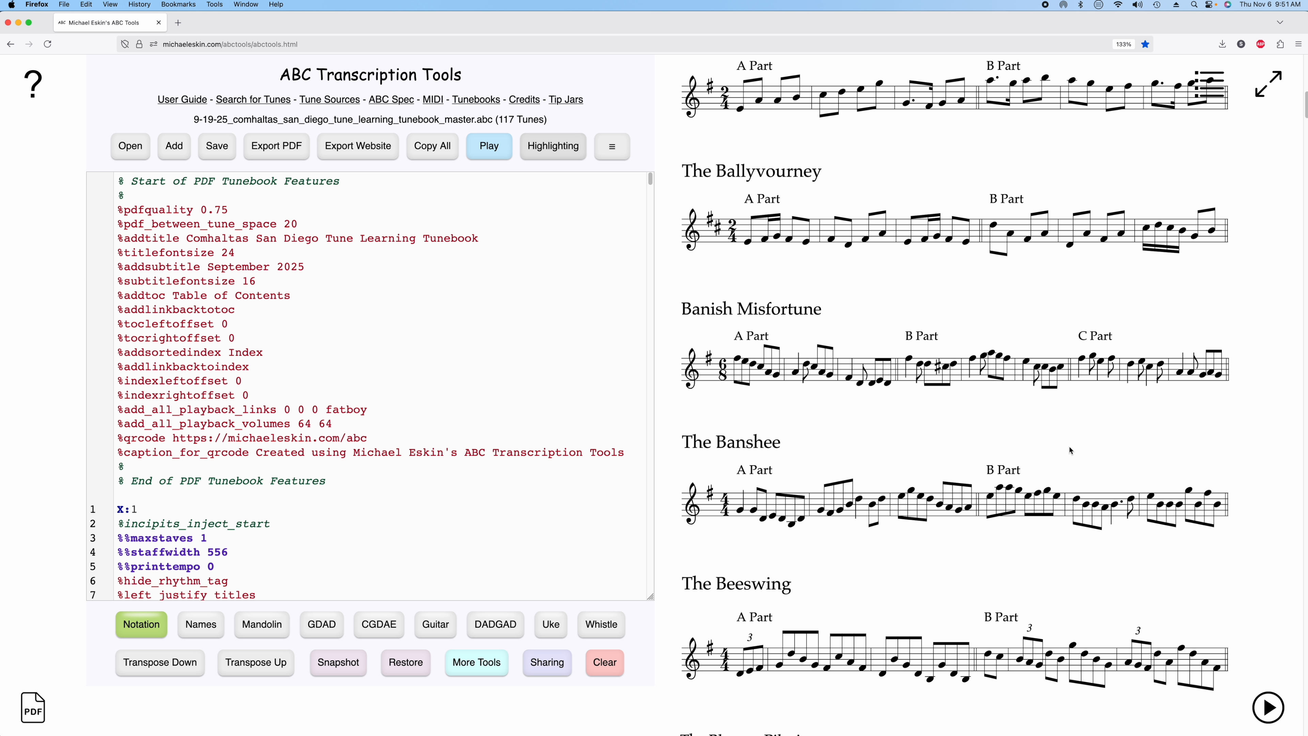
# Export the multi-part incipits as a one-column Notes Incipits PDF, look through its pages and close it
pyautogui.click(276, 146)
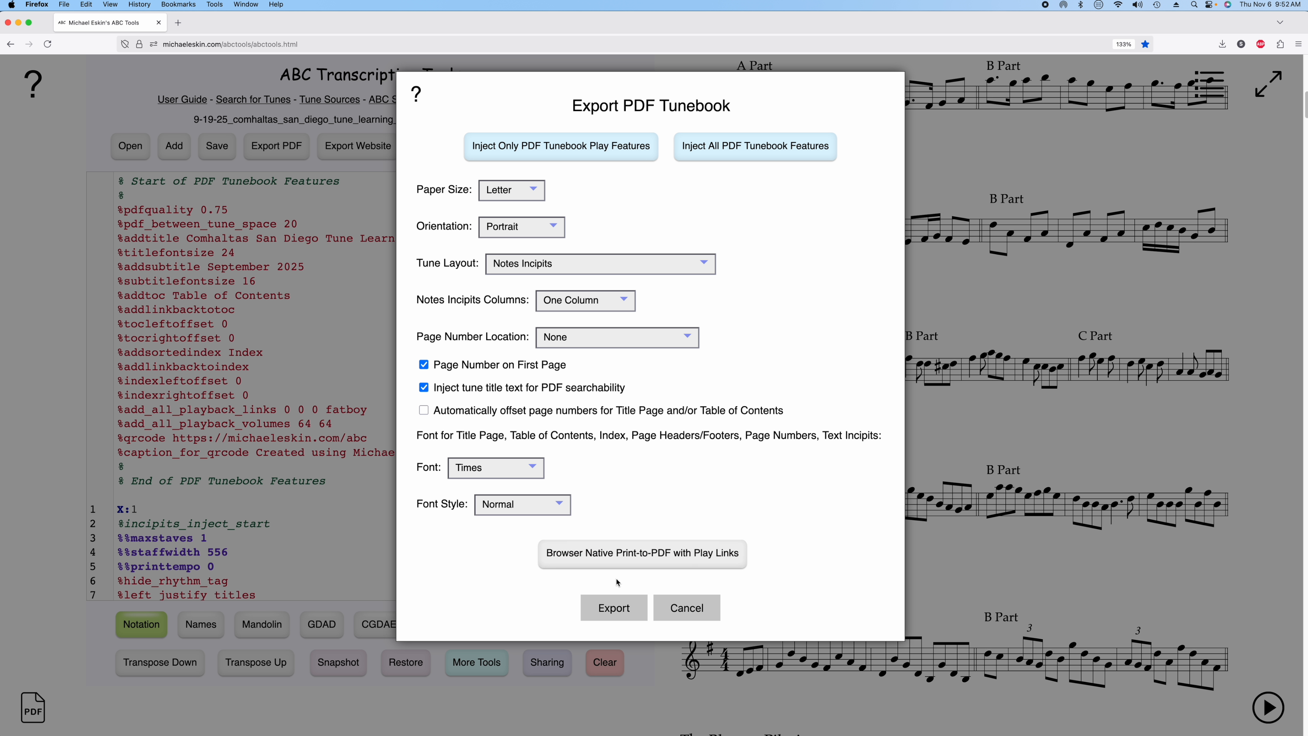
pyautogui.click(625, 602)
pyautogui.click(589, 299)
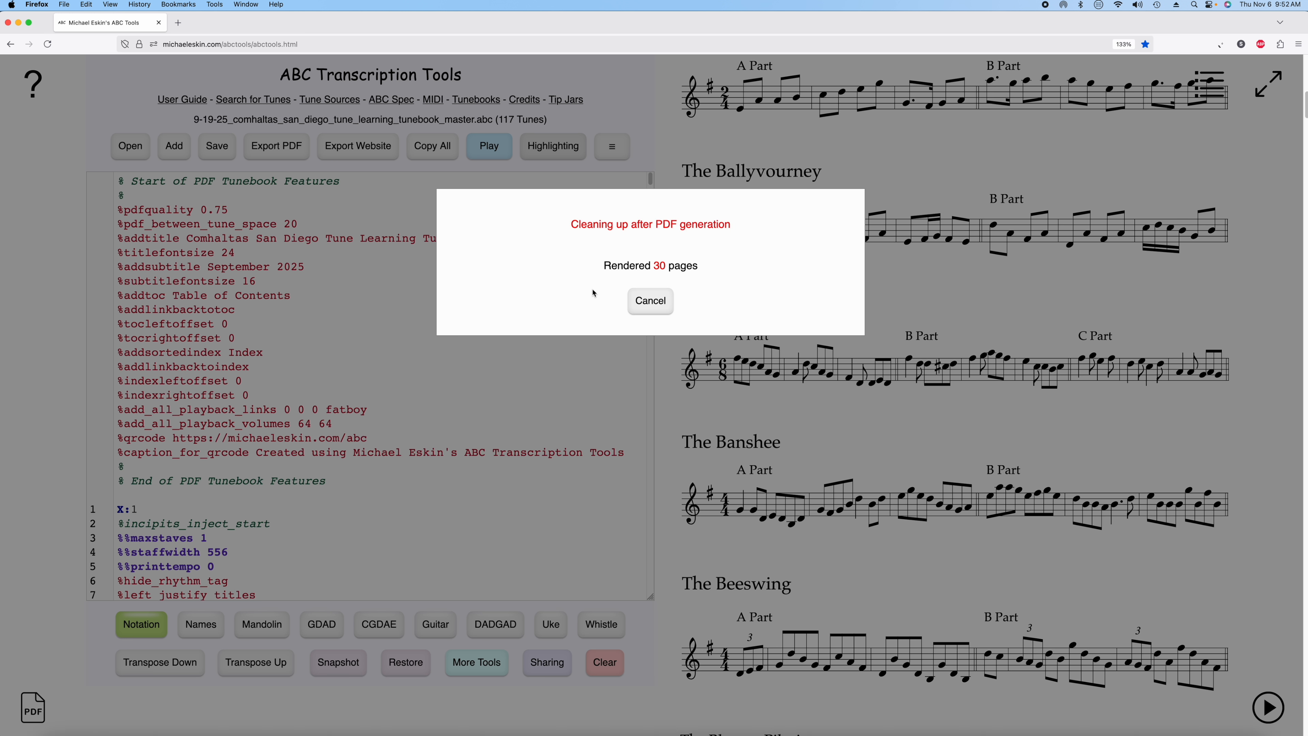
pyautogui.scroll(-15, 698, 350)
pyautogui.scroll(-20, 709, 398)
pyautogui.scroll(-3, 637, 505)
pyautogui.scroll(-5, 749, 414)
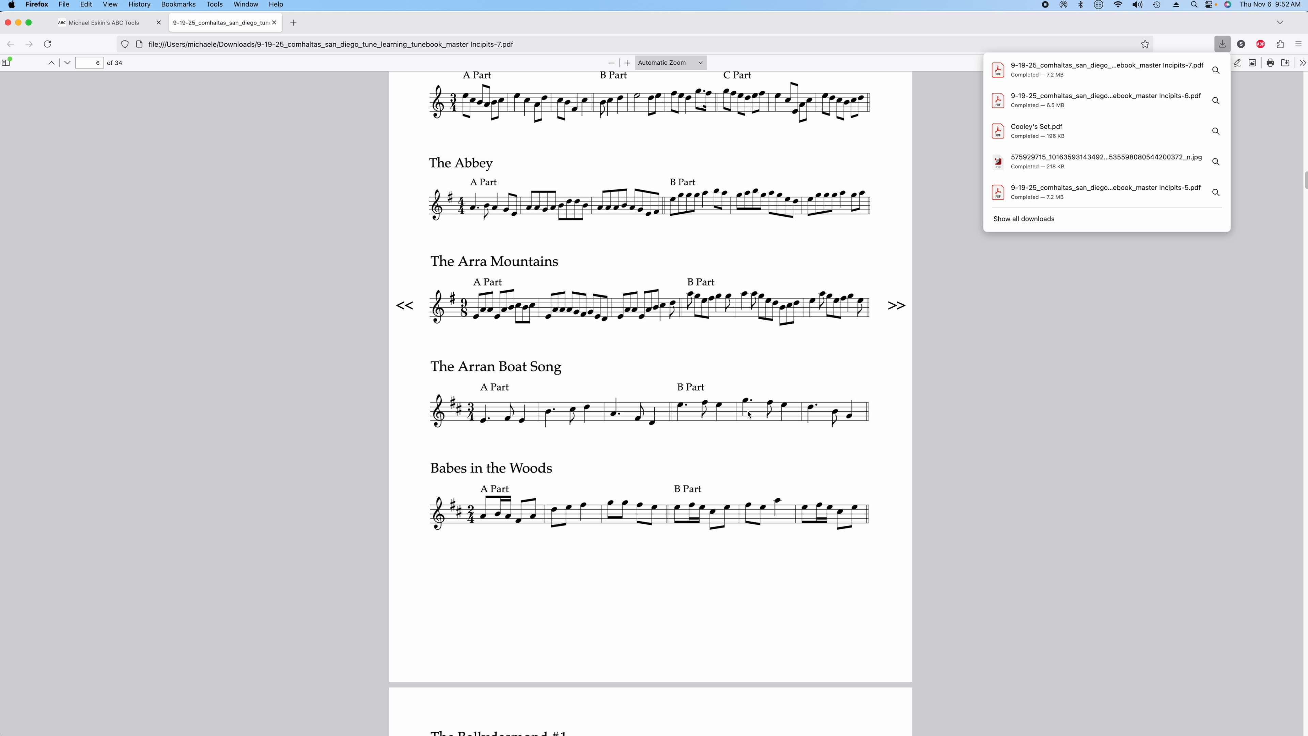
pyautogui.click(276, 23)
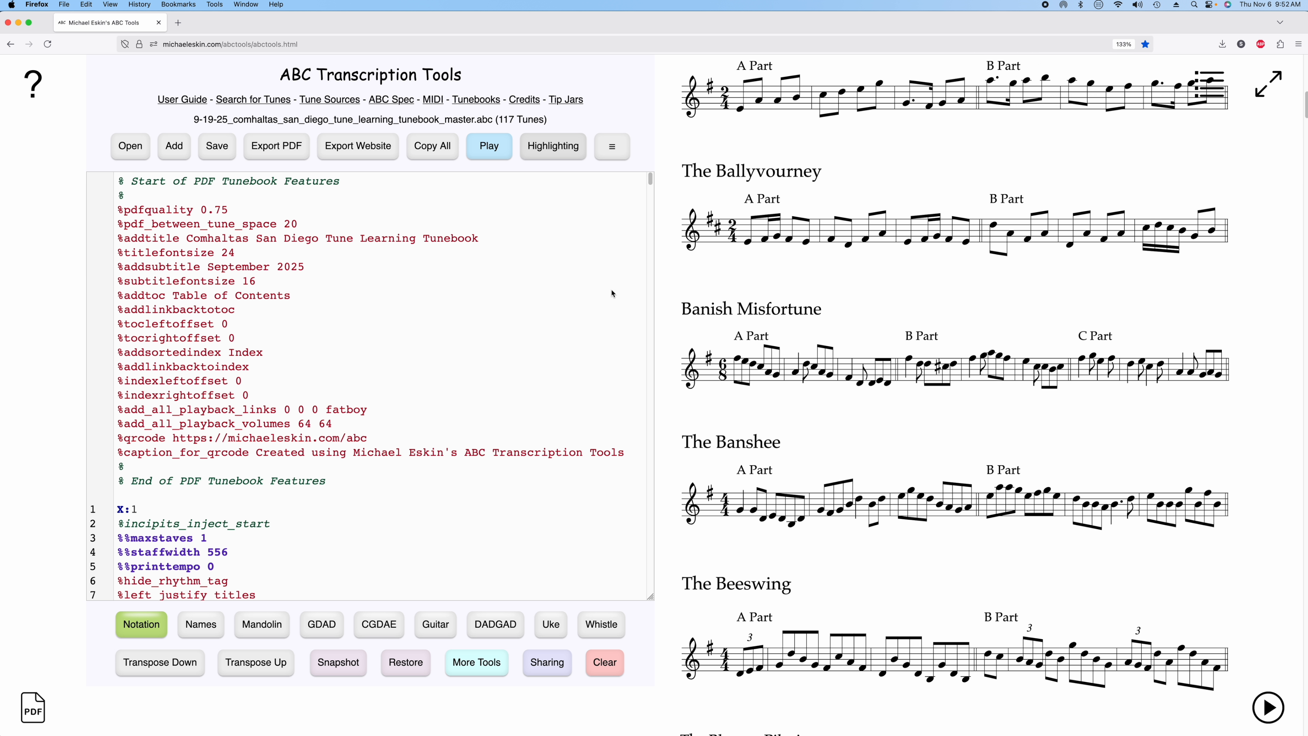
# Export the multi-part incipits as a PDF again with the incipits arranged in two columns
pyautogui.click(290, 150)
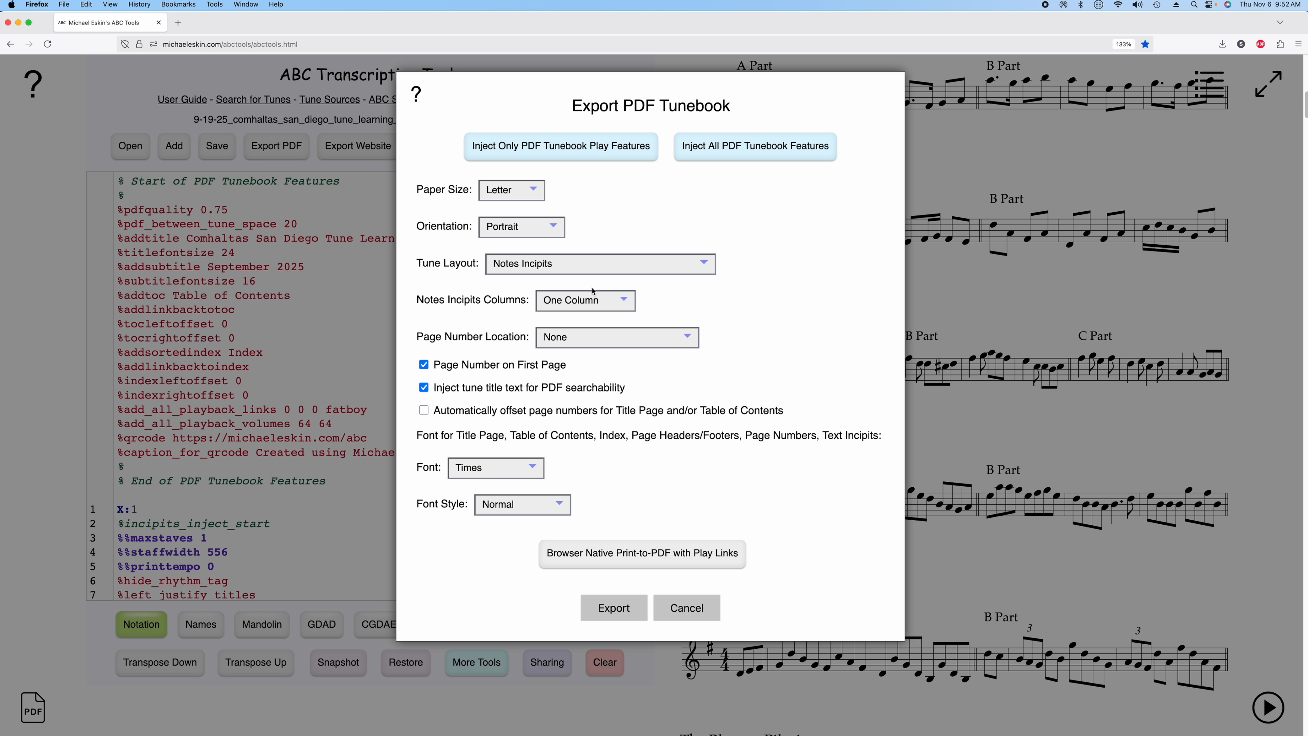
pyautogui.click(587, 302)
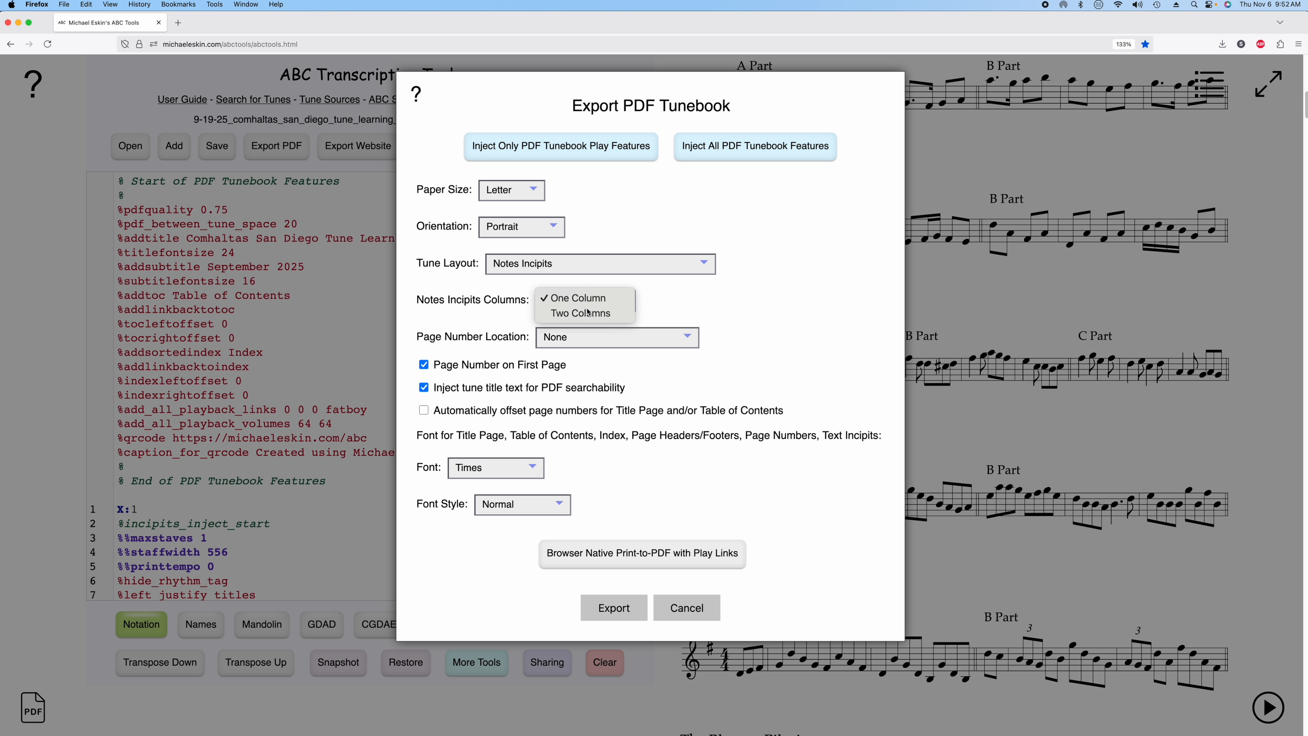
pyautogui.click(577, 312)
pyautogui.click(619, 606)
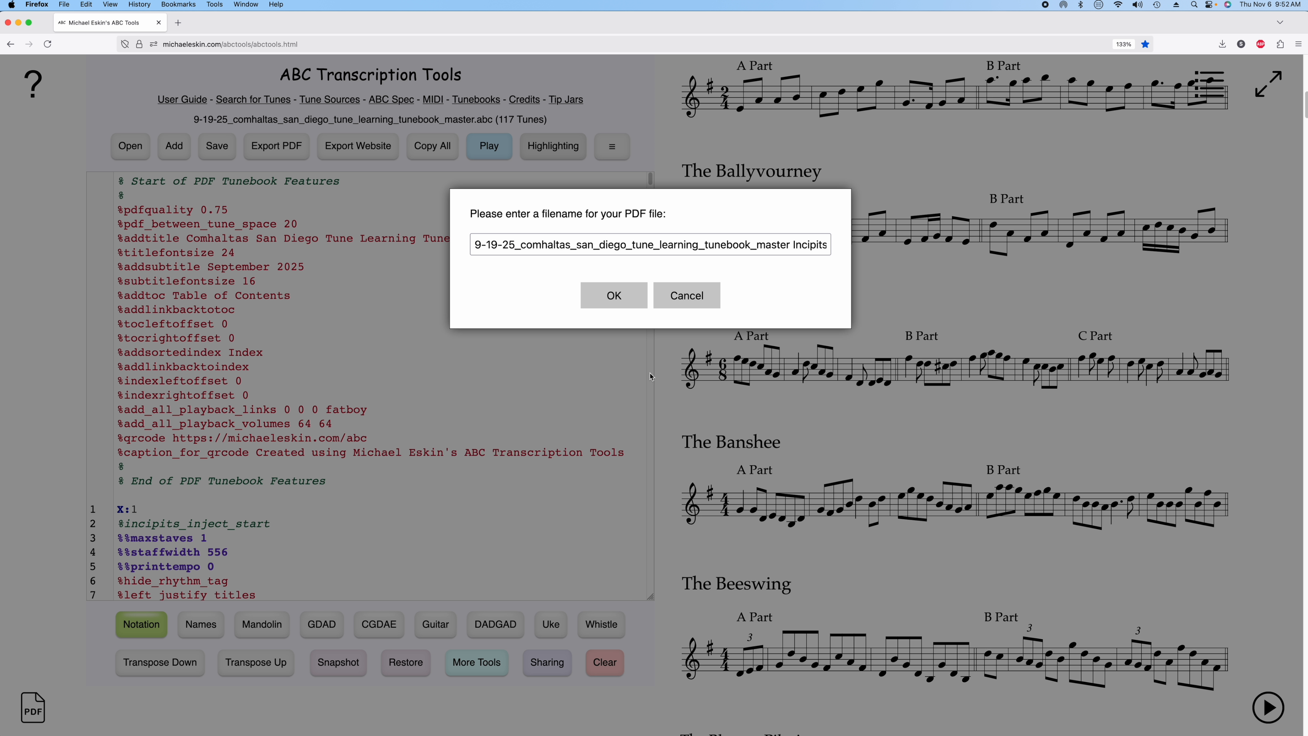
pyautogui.click(613, 295)
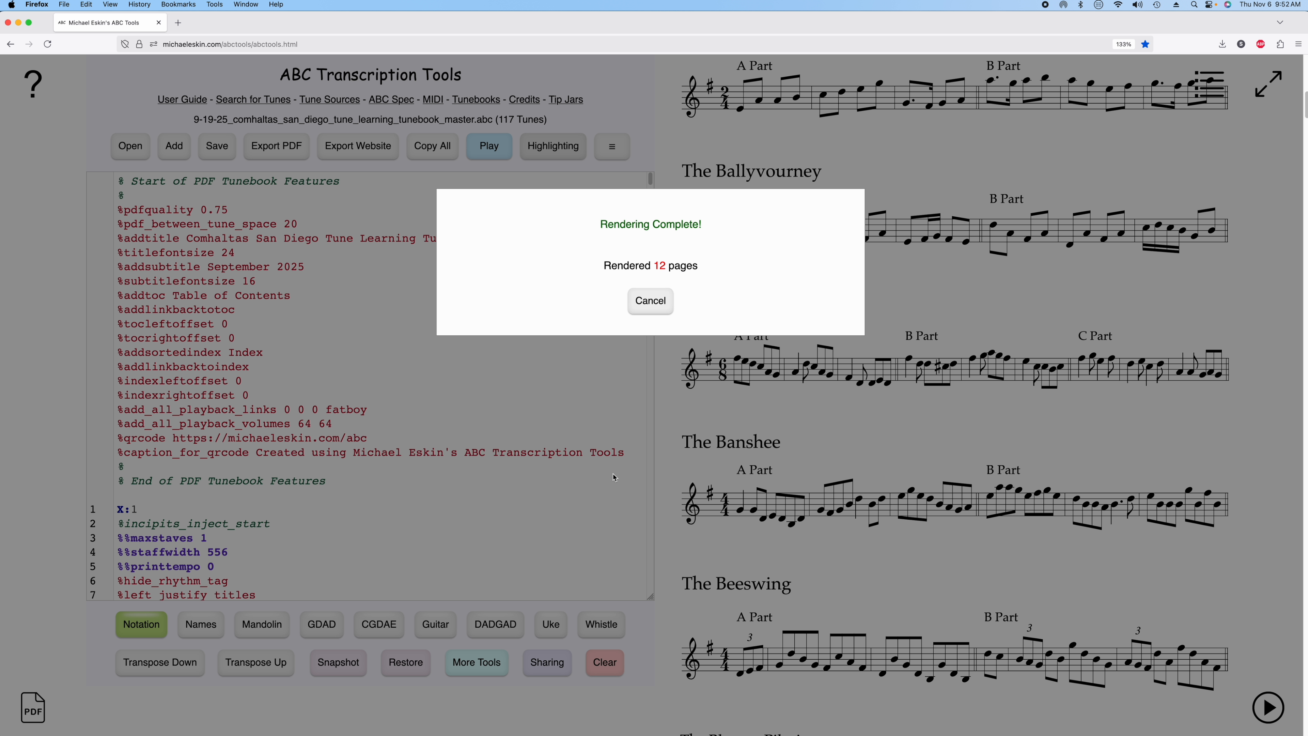
# Examine the table of contents and the first two-column incipits page of the exported PDF, including a close-up, and close it
pyautogui.scroll(-20, 613, 477)
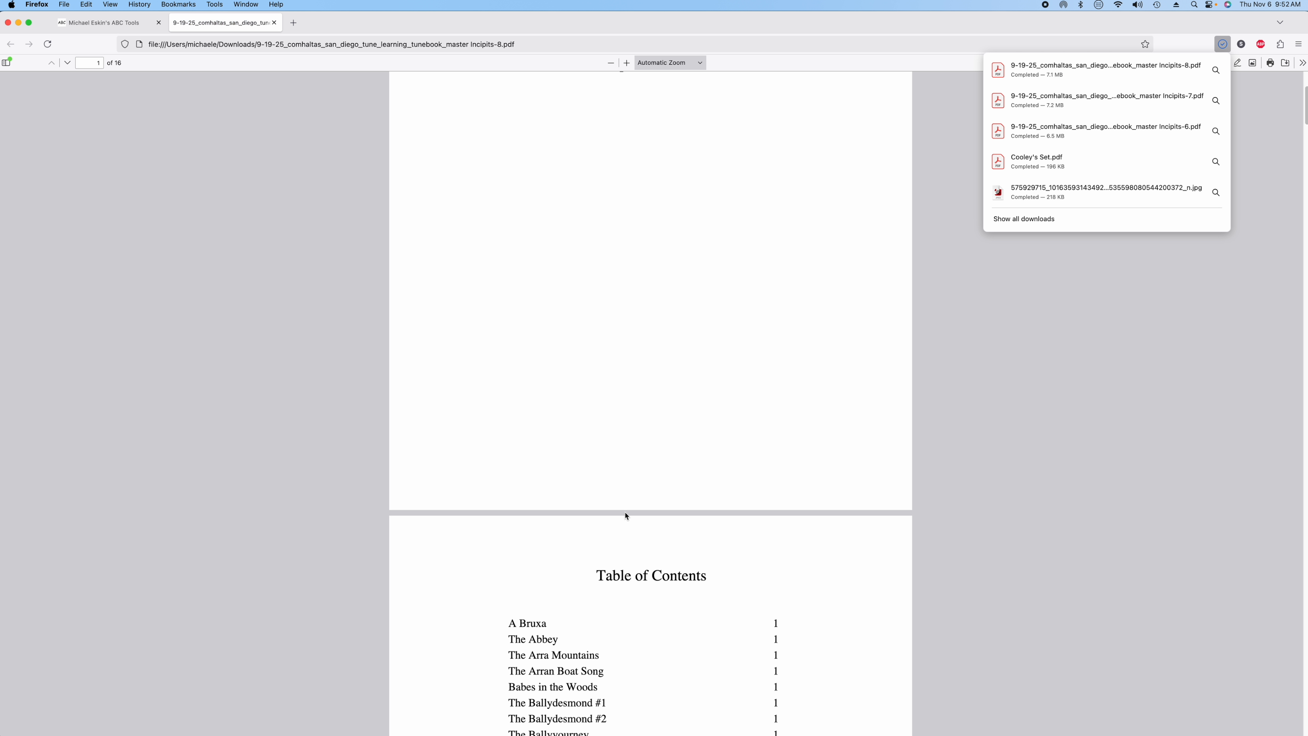
pyautogui.scroll(-20, 662, 526)
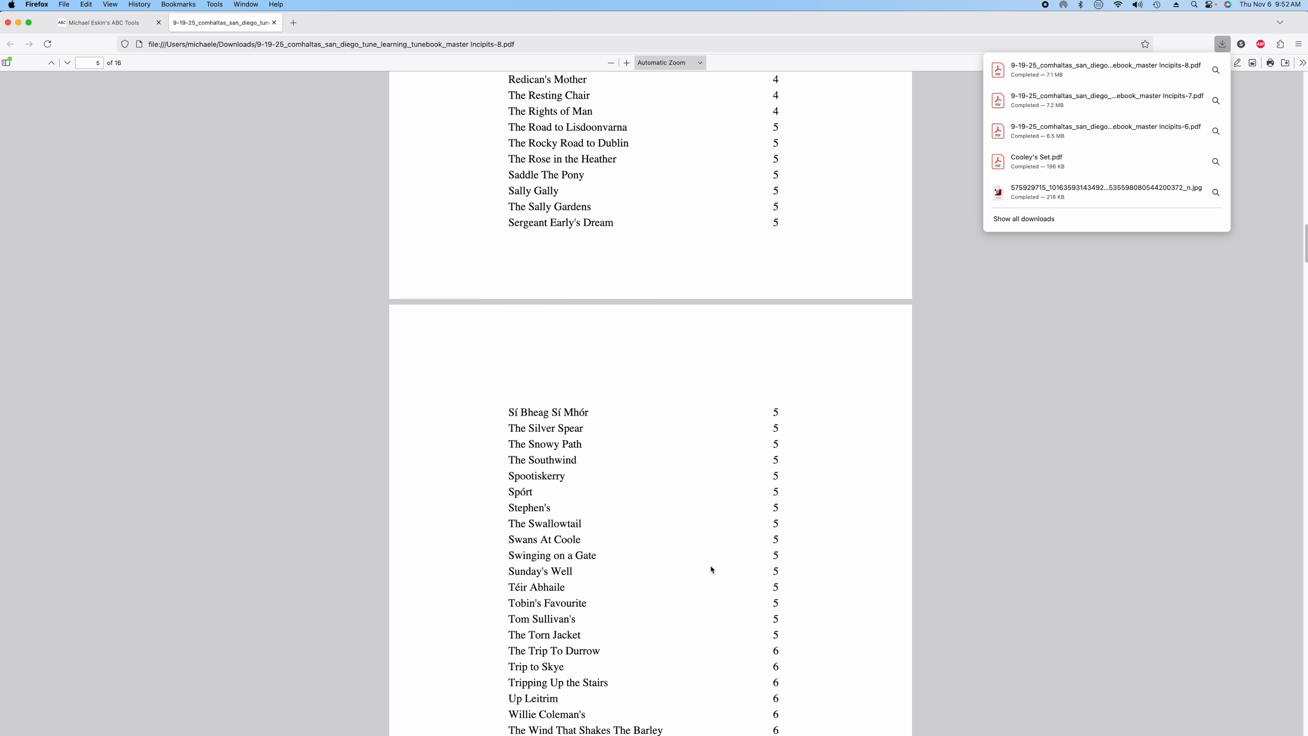
pyautogui.scroll(-5, 885, 497)
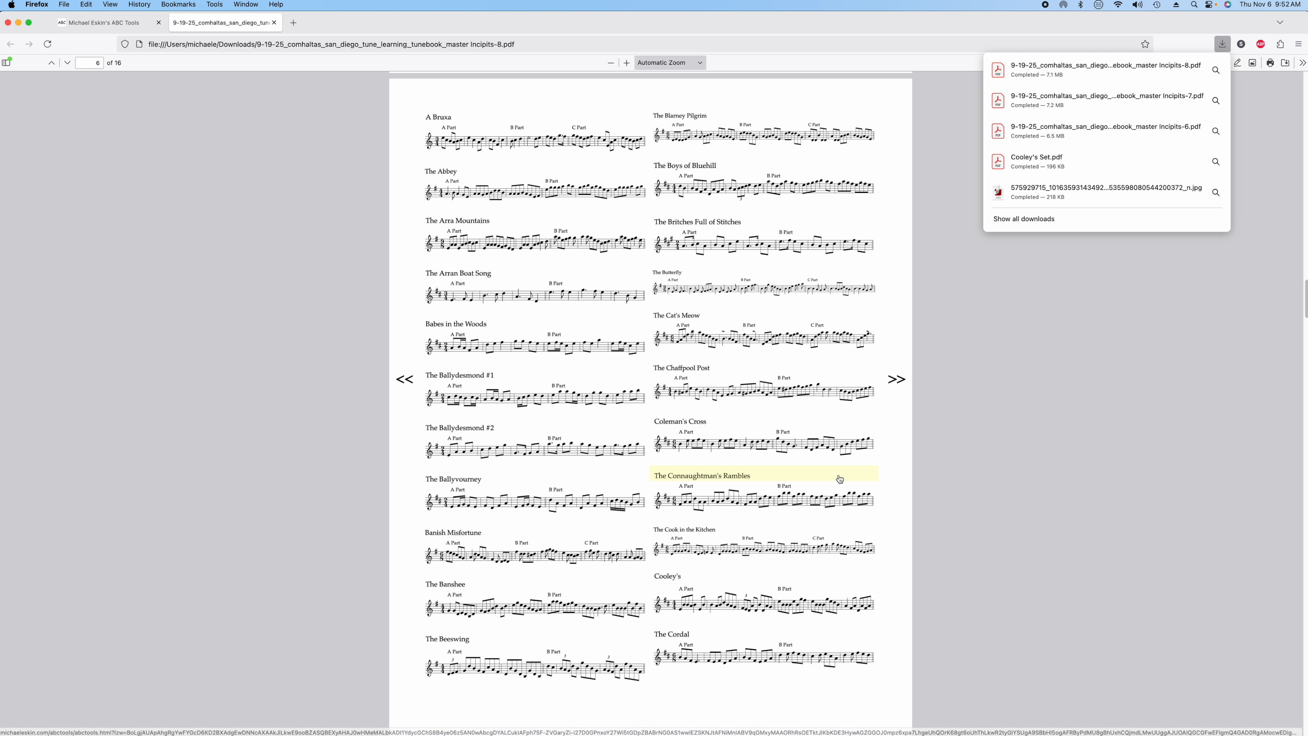
pyautogui.click(627, 63)
pyautogui.click(627, 63)
pyautogui.click(627, 63)
pyautogui.click(627, 63)
pyautogui.click(627, 63)
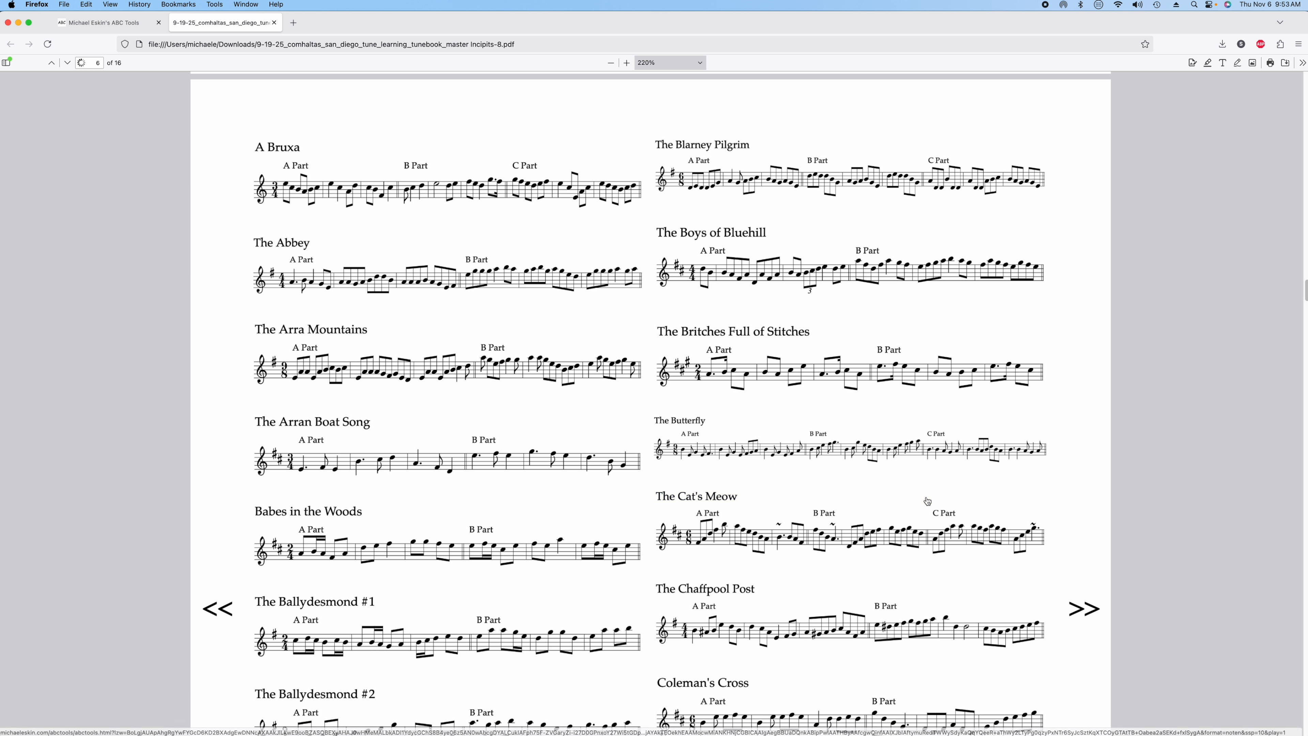
pyautogui.click(611, 63)
pyautogui.click(611, 63)
pyautogui.click(611, 63)
pyautogui.click(611, 63)
pyautogui.click(611, 63)
pyautogui.click(274, 23)
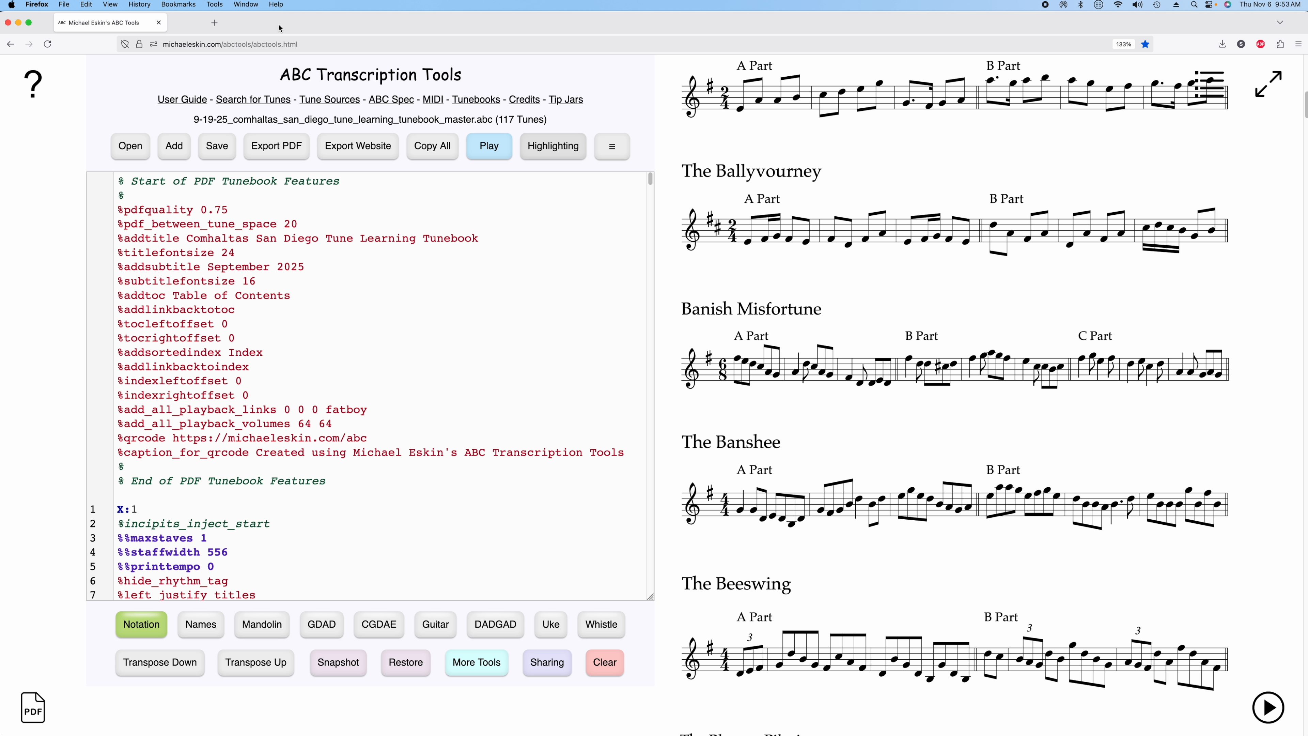
# Reload the original tunebook file 9-19-25_comhaltas_san_diego_tune_learning_tunebook_master.abc from the Tunebooks folder
pyautogui.click(135, 150)
pyautogui.click(610, 330)
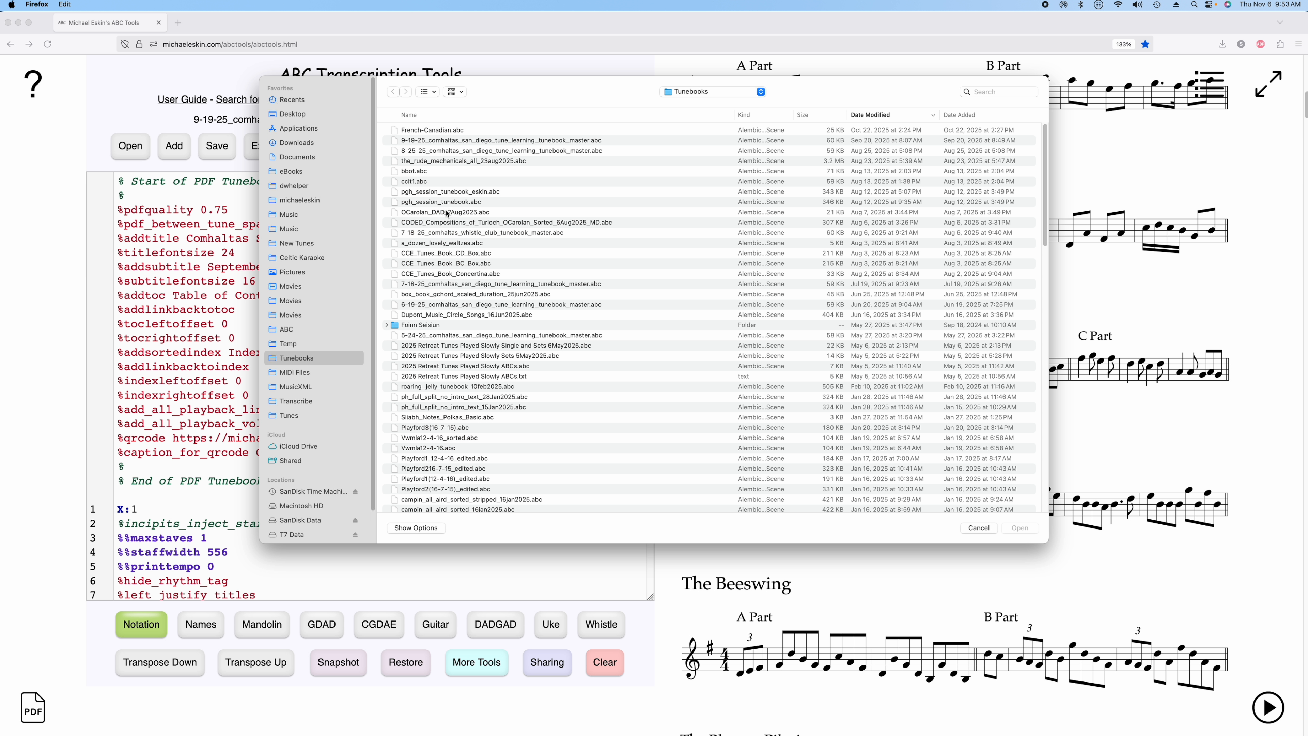
pyautogui.doubleClick(428, 142)
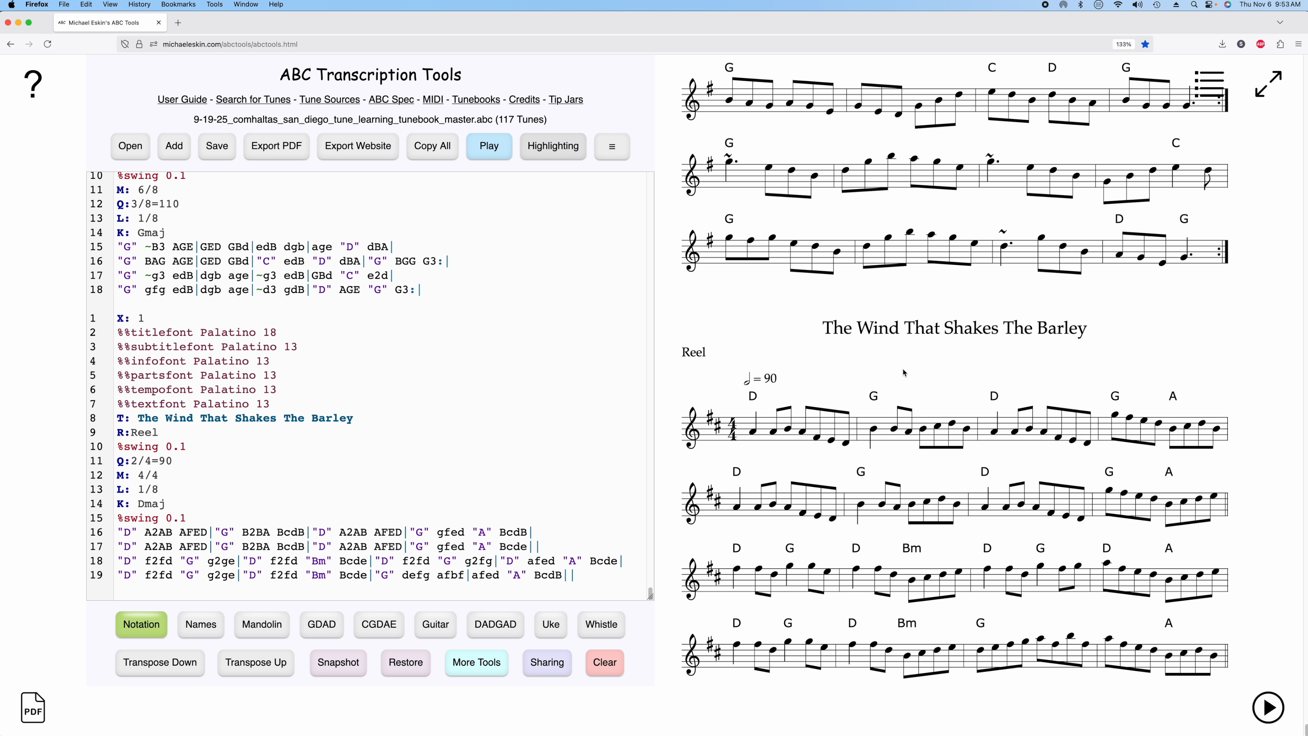
# Build notes incipits with multi-part incipits turned off and numbers added before the titles
pyautogui.click(471, 666)
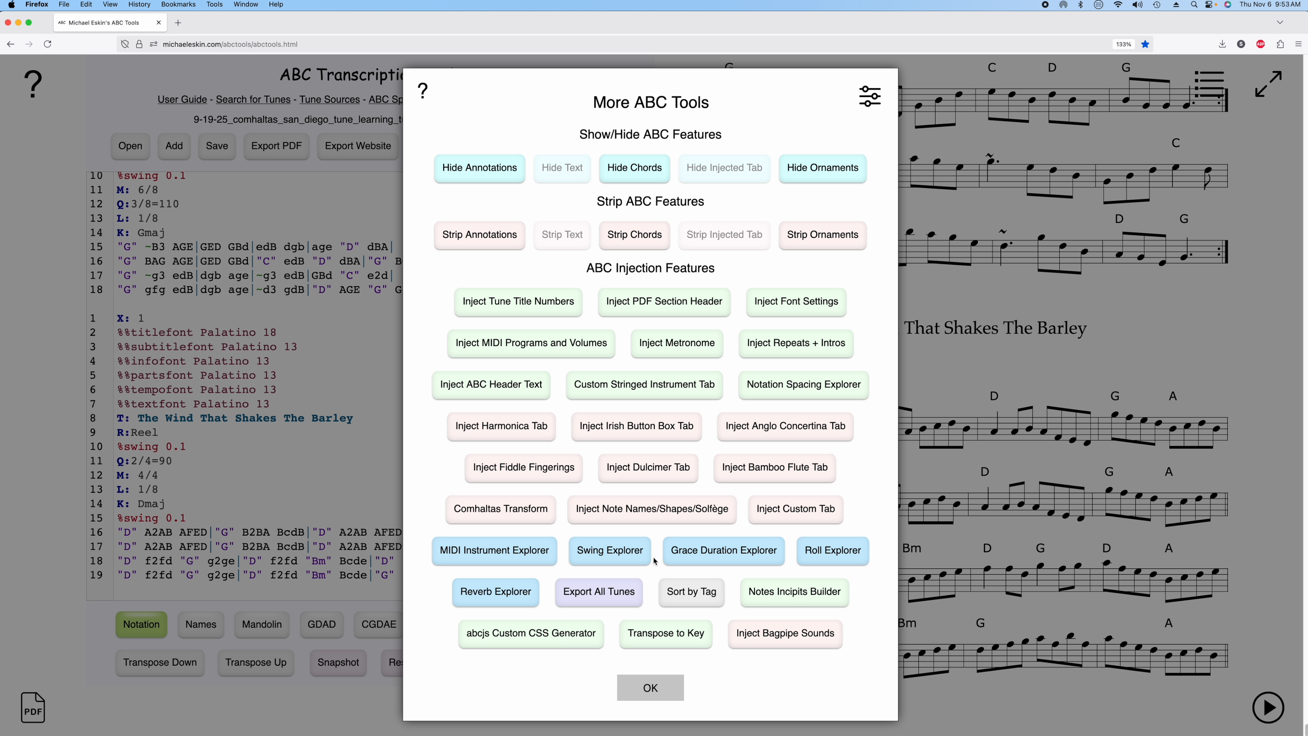
pyautogui.click(789, 592)
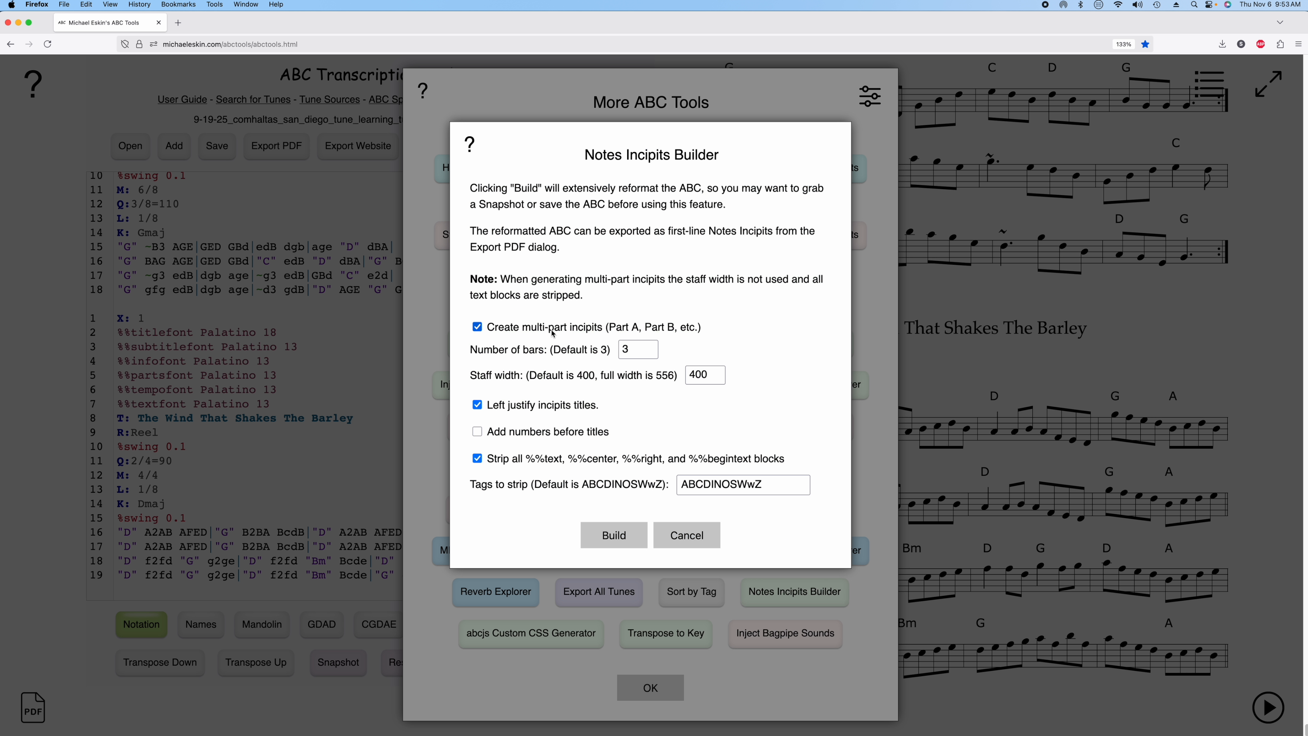
pyautogui.click(477, 327)
pyautogui.click(478, 433)
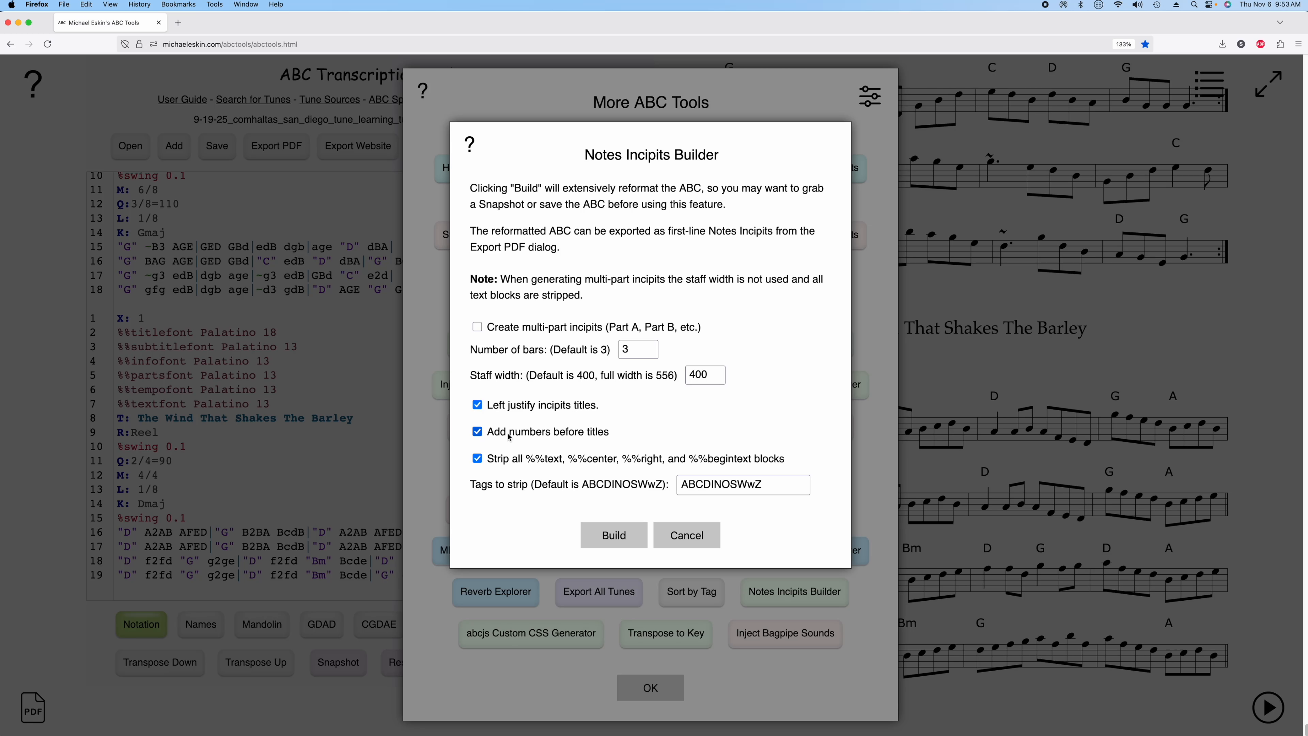
pyautogui.click(628, 542)
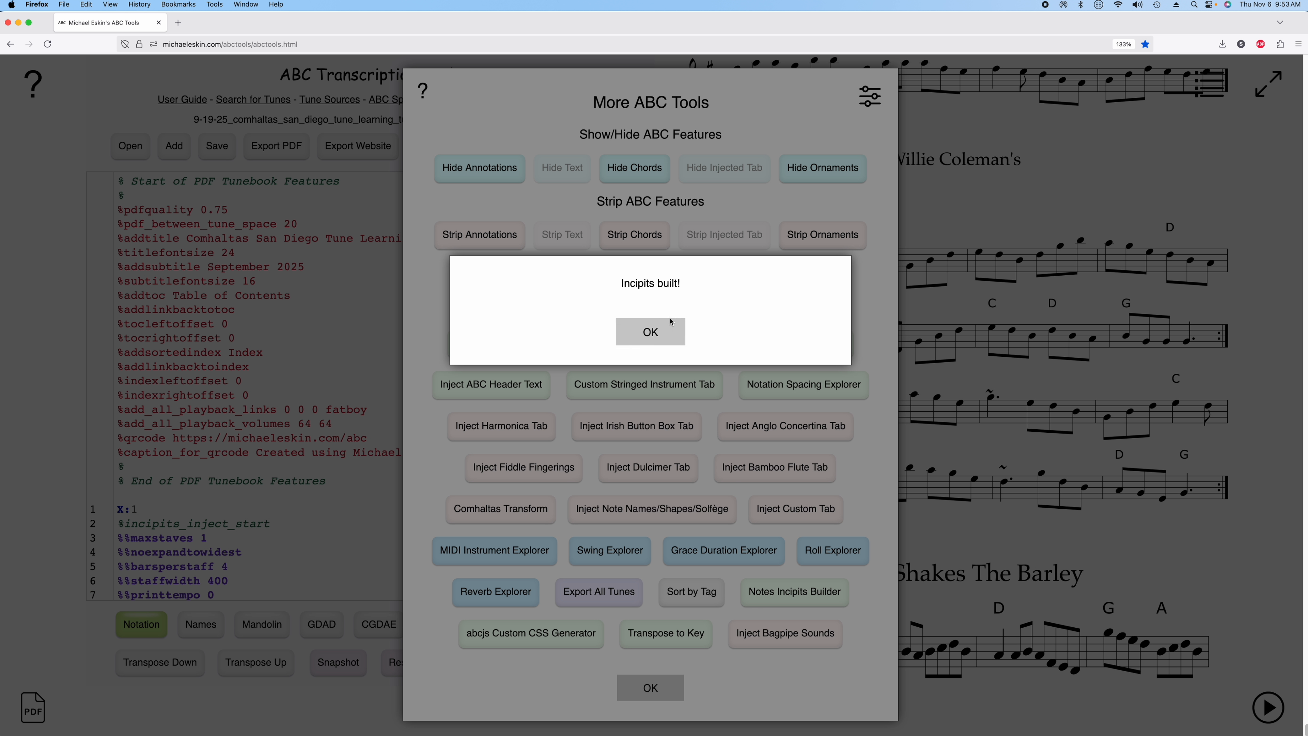
pyautogui.click(659, 333)
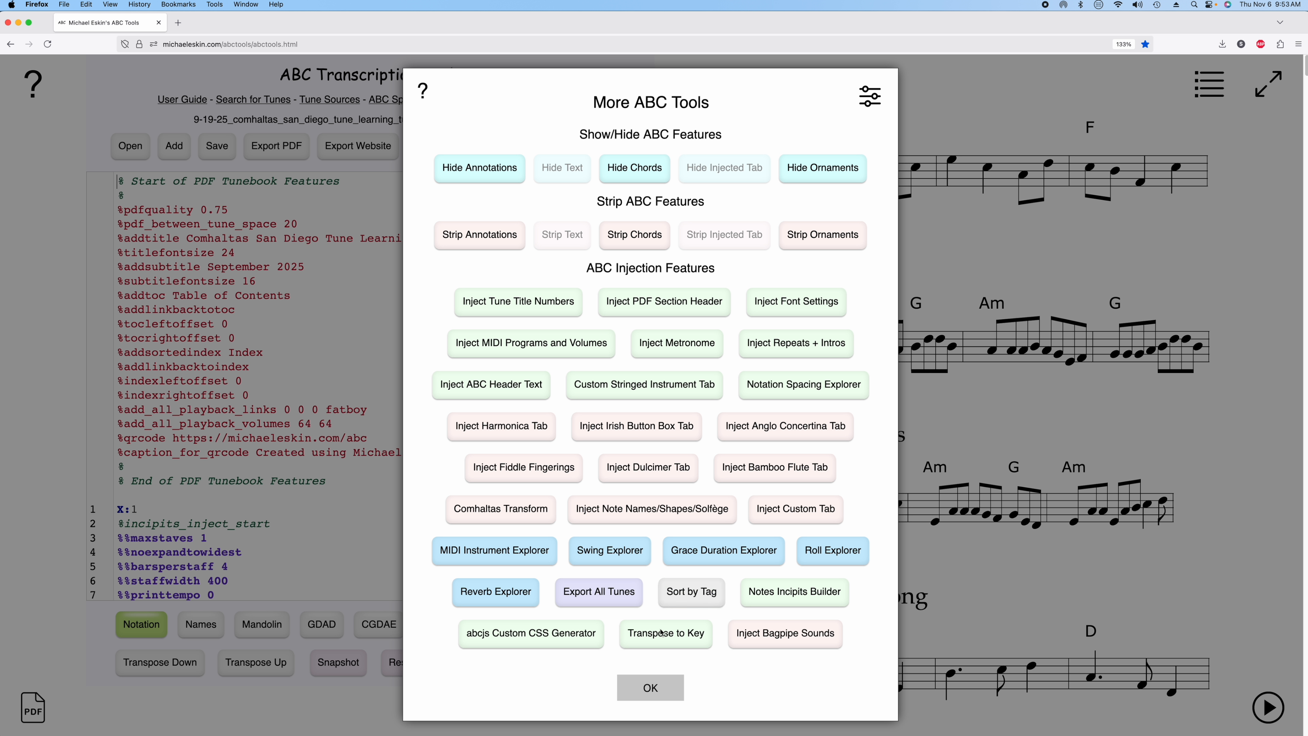
pyautogui.click(667, 689)
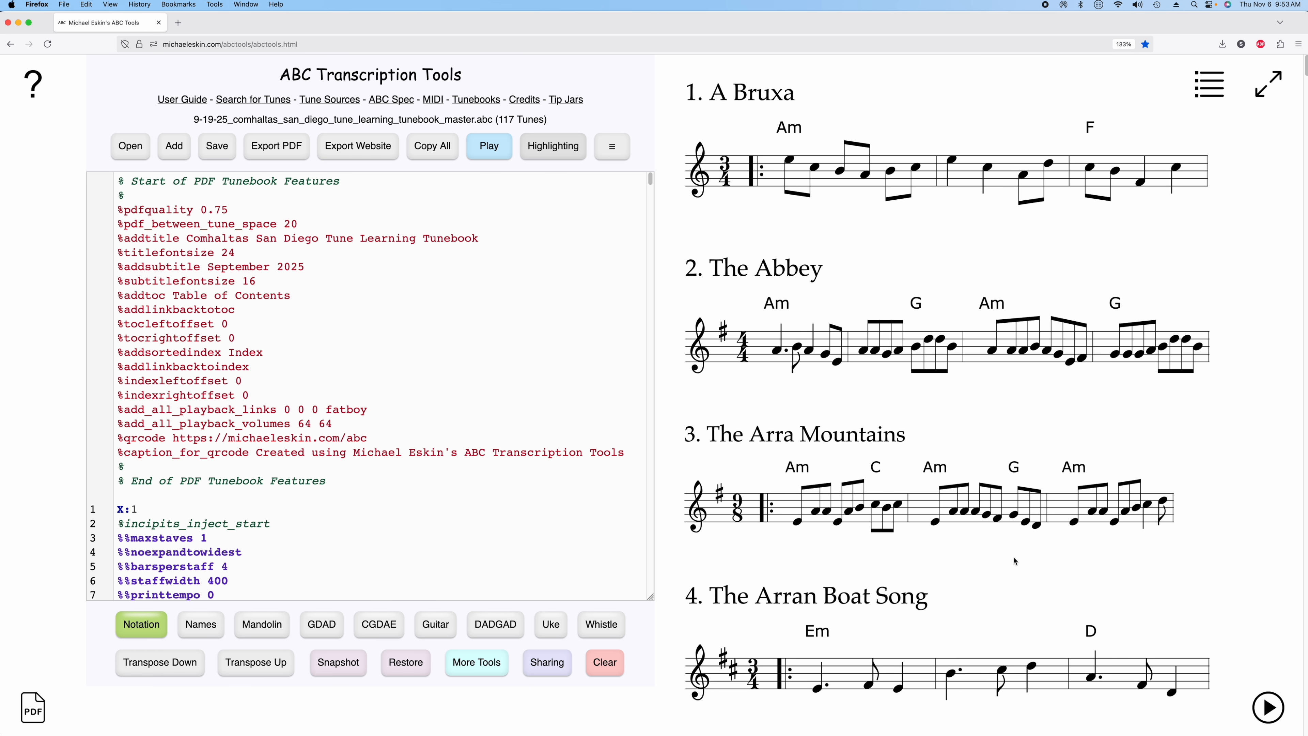
# Export the numbered single-part notes incipits as a Letter portrait PDF in two columns, keeping the suggested file name
pyautogui.scroll(-5, 970, 580)
pyautogui.scroll(-10, 1011, 457)
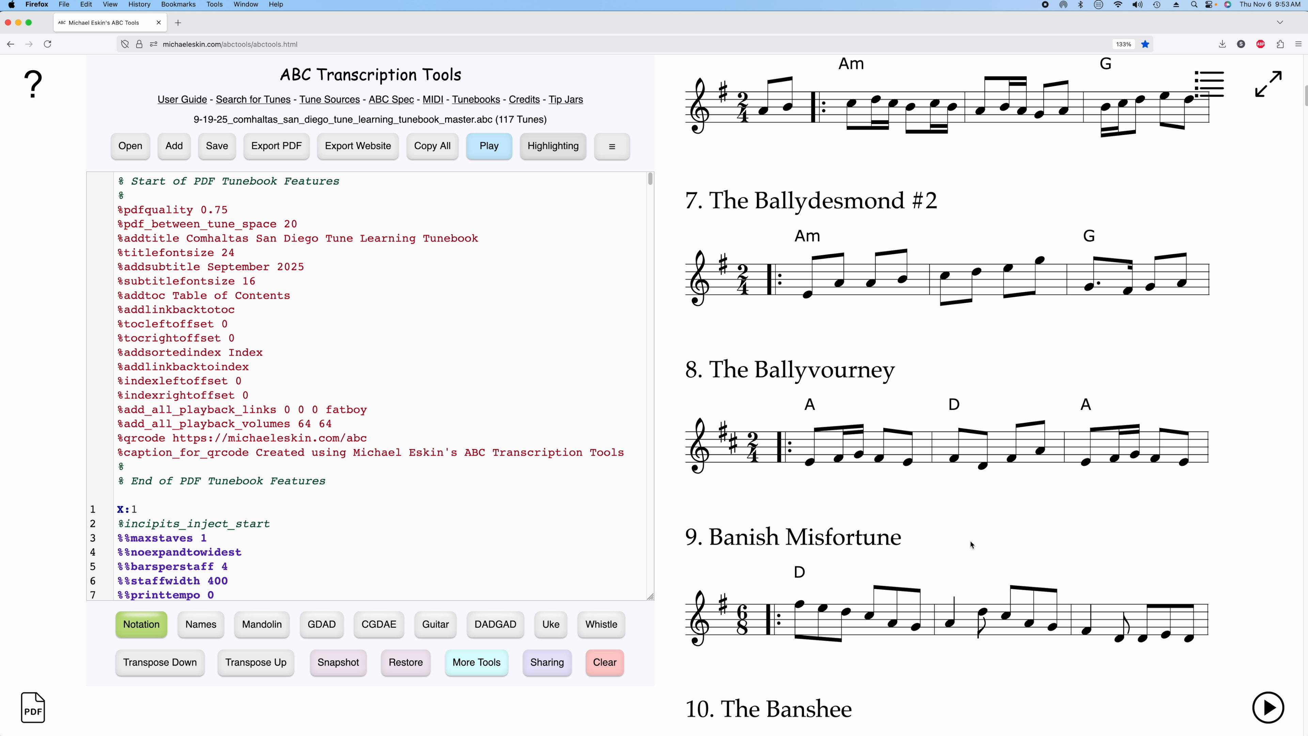
pyautogui.scroll(-10, 971, 545)
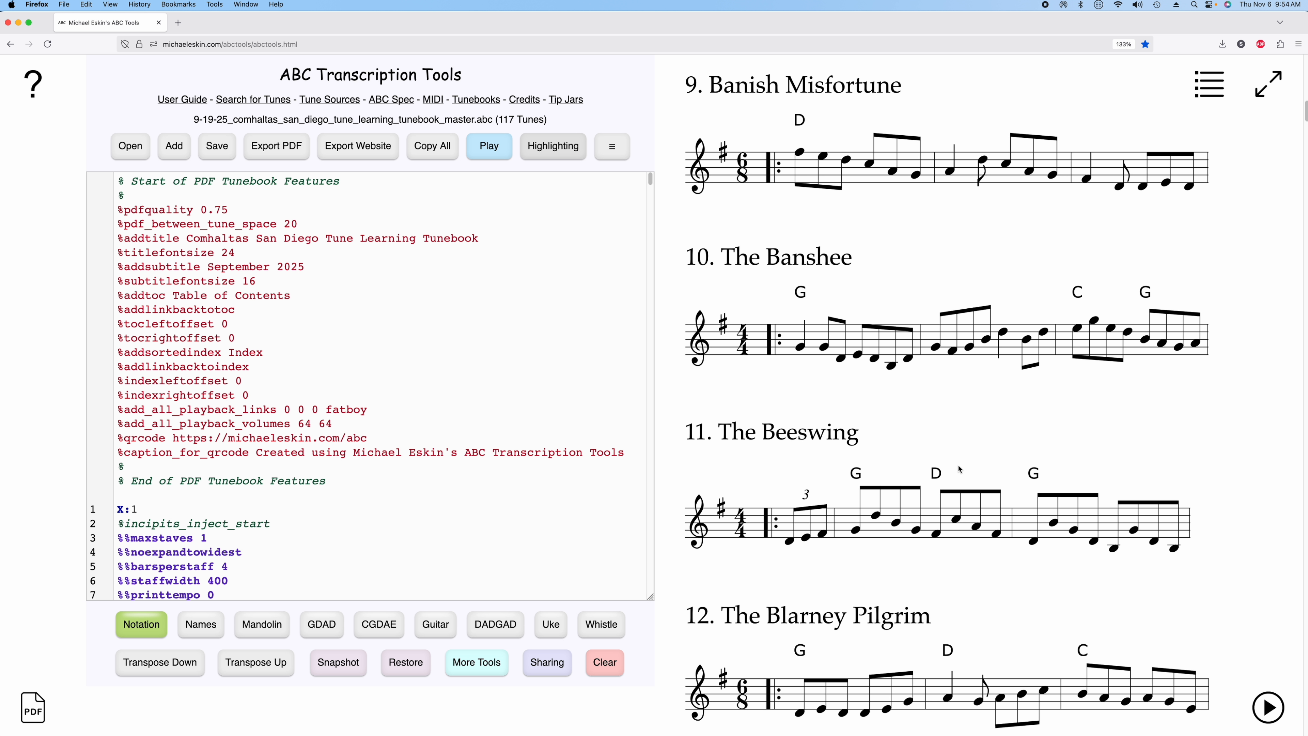
pyautogui.scroll(-9, 961, 468)
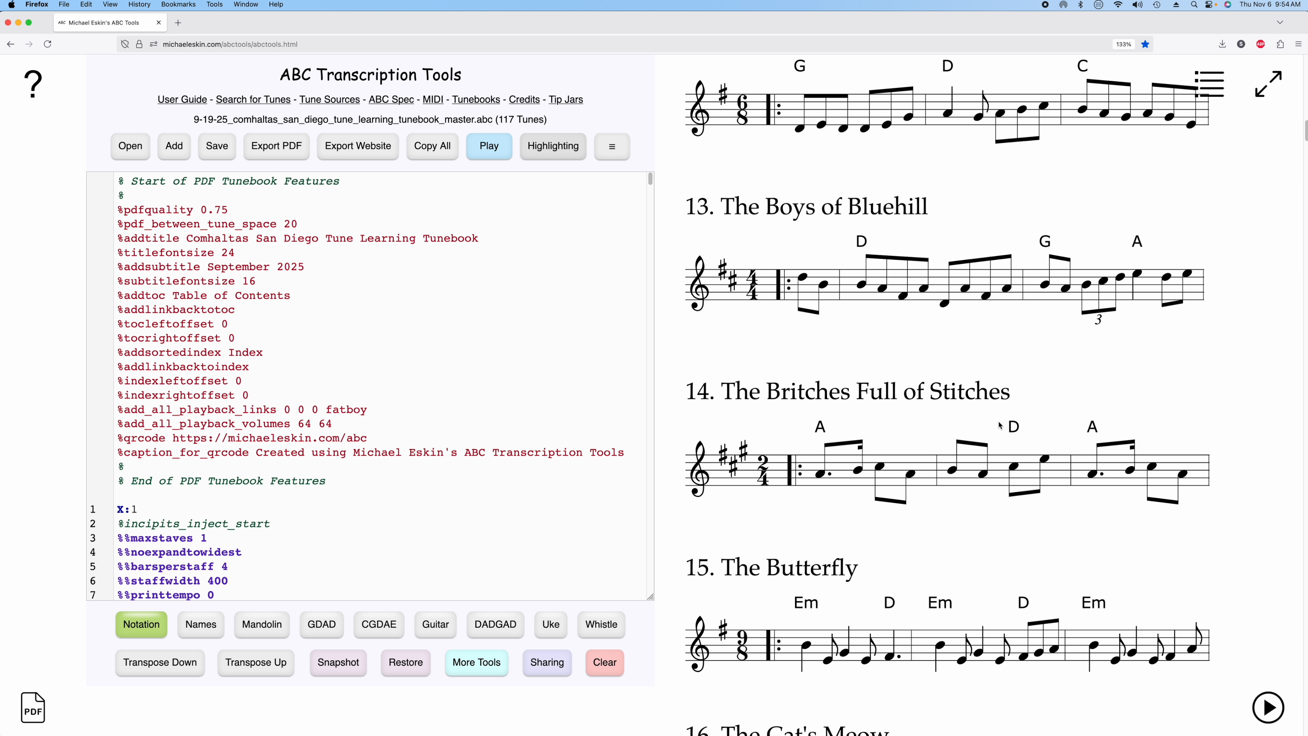
pyautogui.scroll(14, 979, 412)
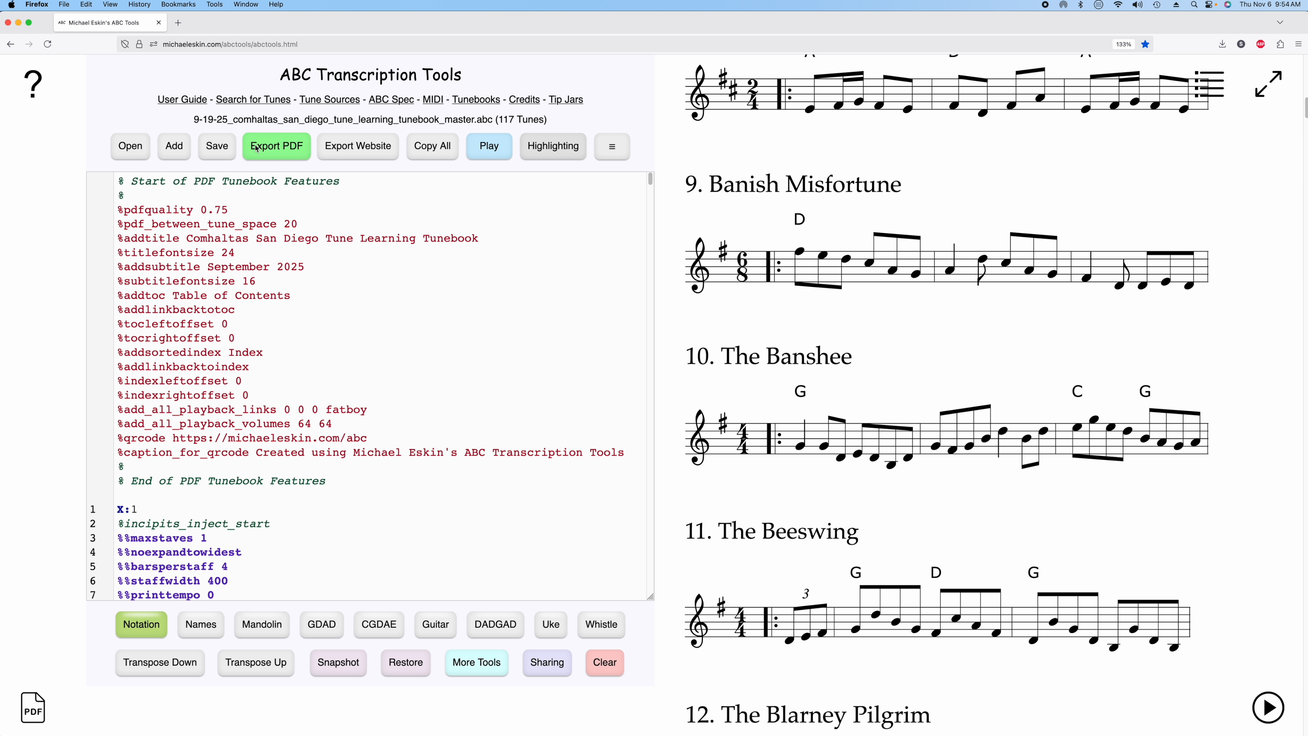
pyautogui.click(257, 149)
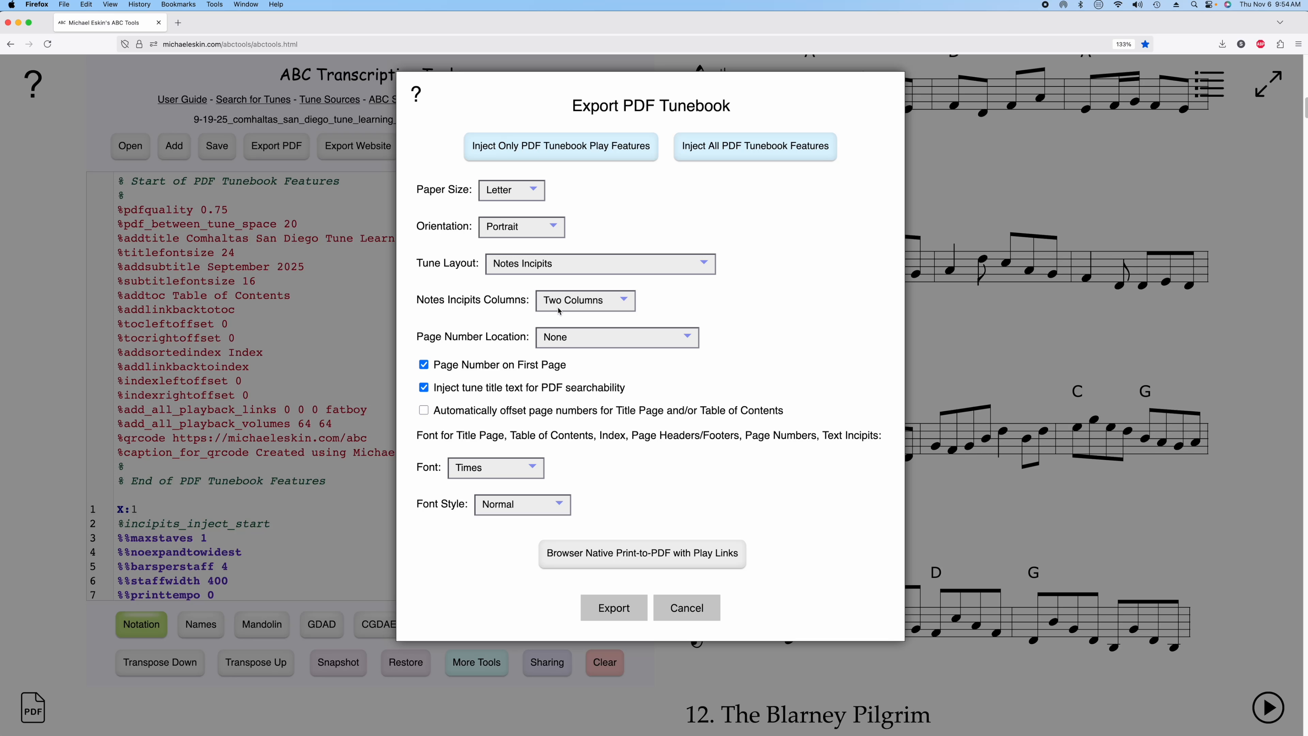
pyautogui.click(614, 608)
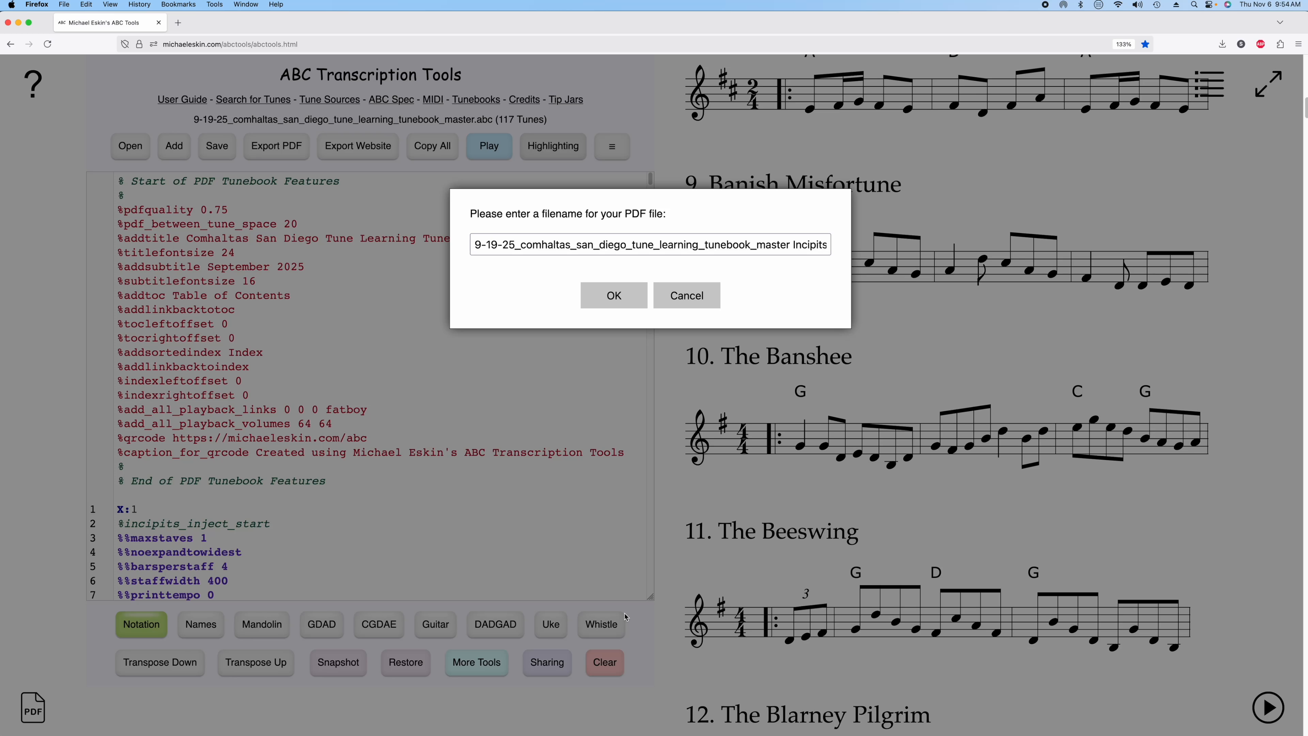
pyautogui.click(608, 296)
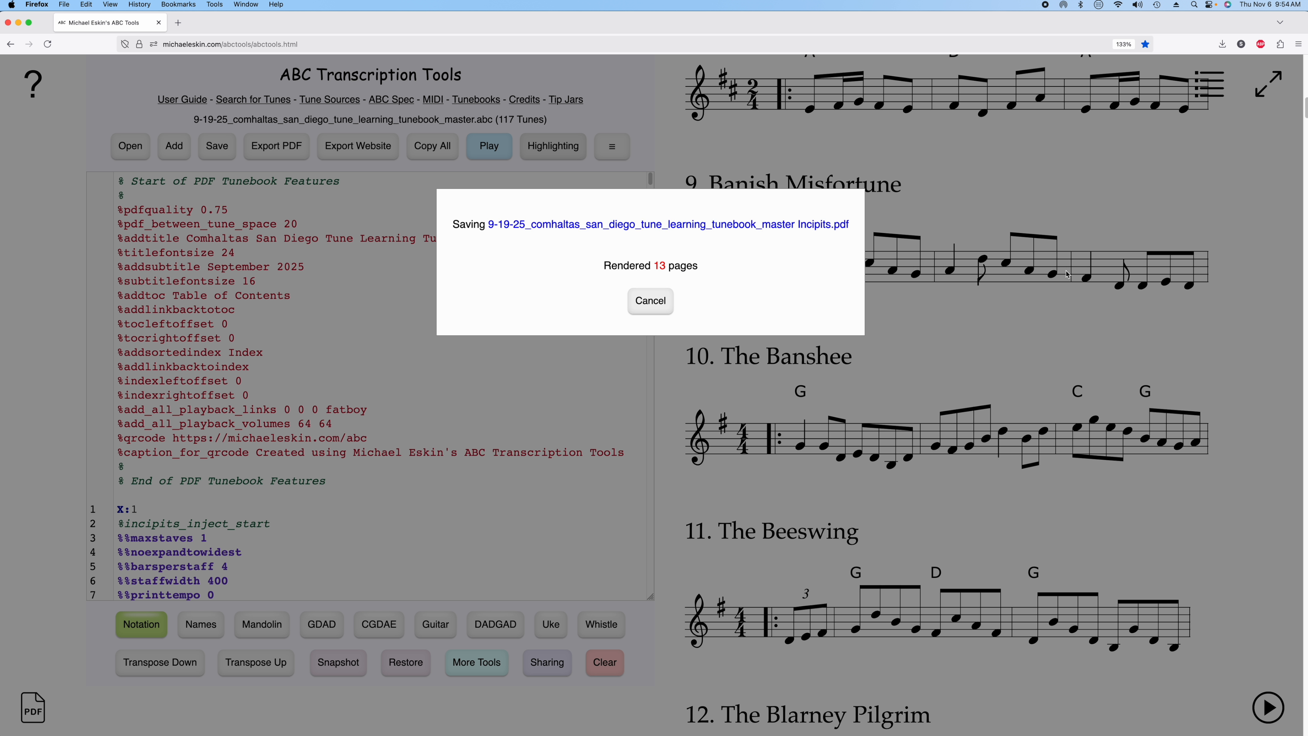
# Examine the table of contents and the first page of single-part incipits in the exported two-column PDF
pyautogui.scroll(-15, 672, 278)
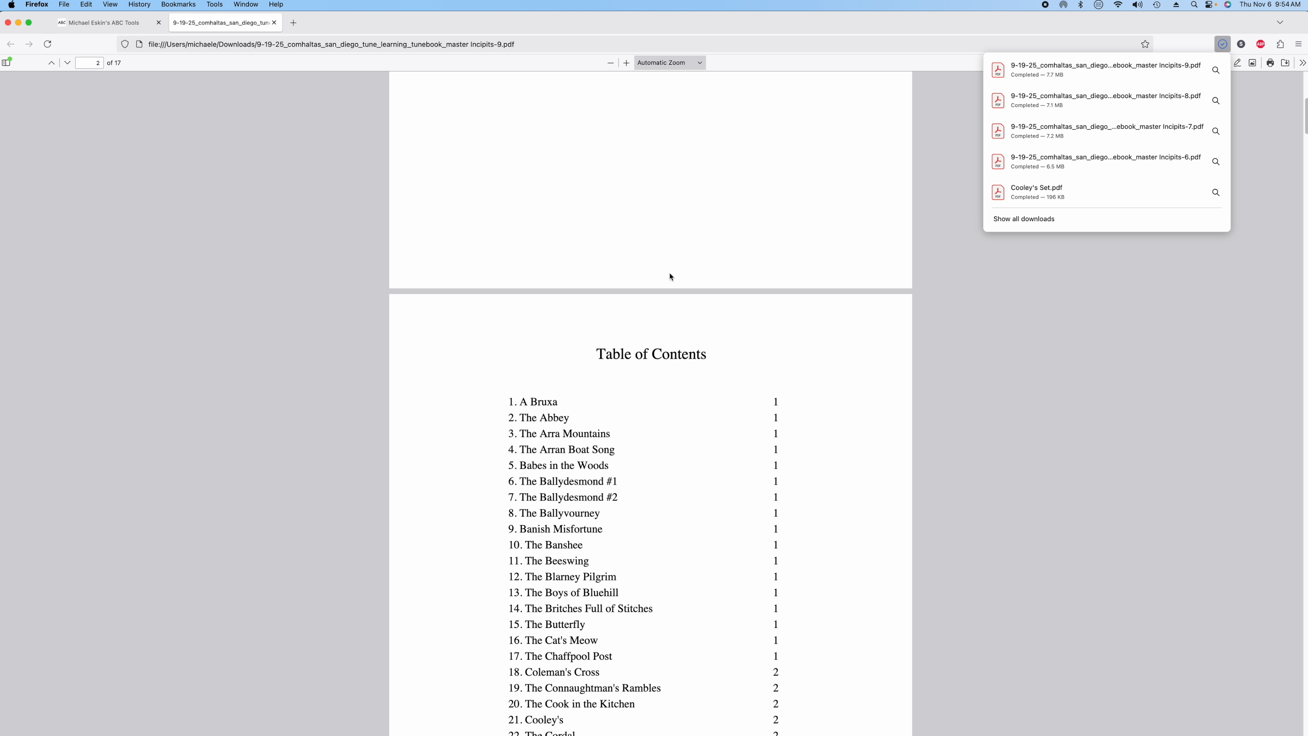
pyautogui.scroll(-20, 671, 321)
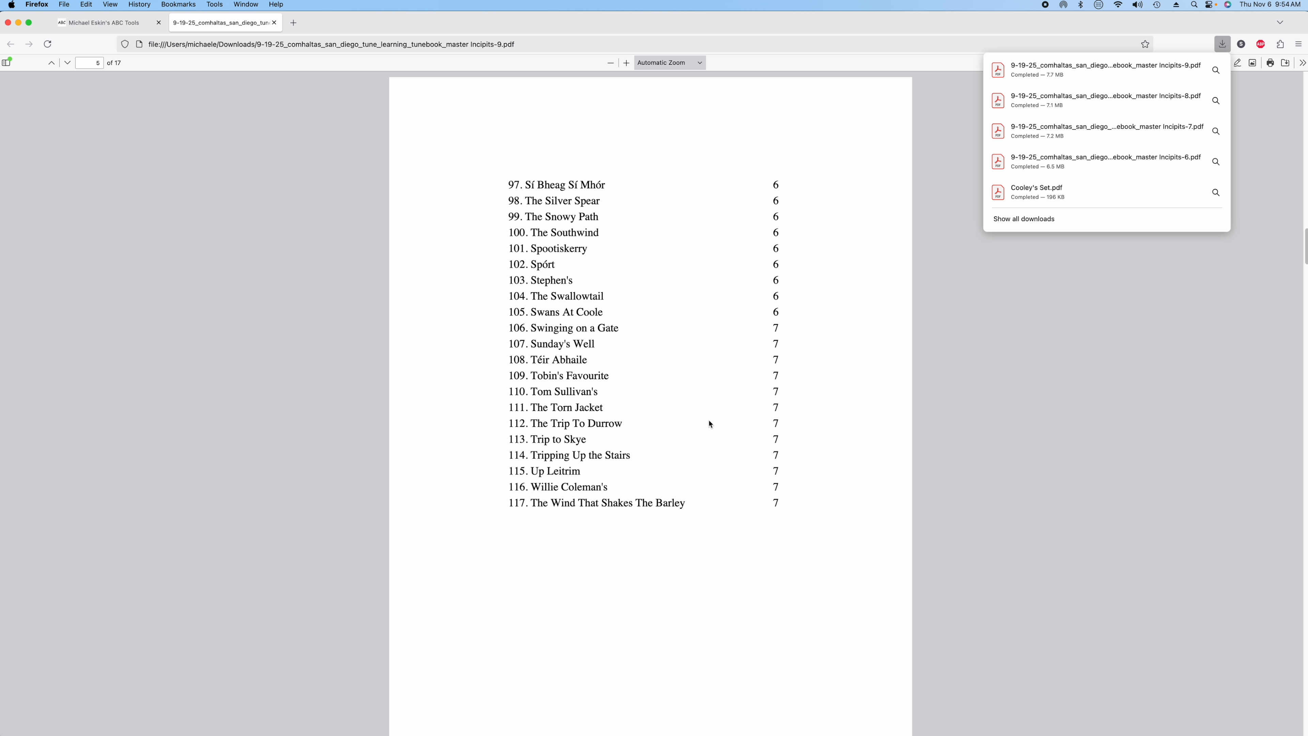
pyautogui.scroll(-5, 729, 441)
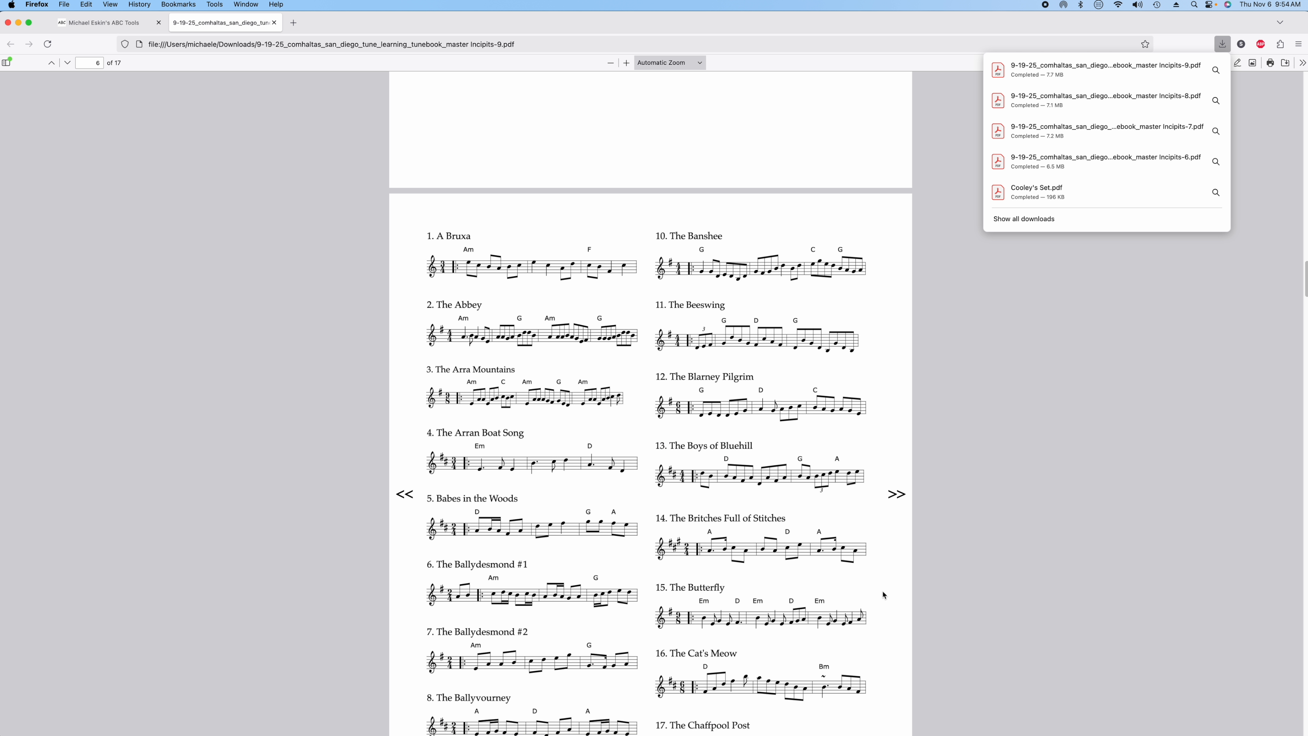
pyautogui.scroll(-2, 845, 604)
pyautogui.scroll(-1, 837, 617)
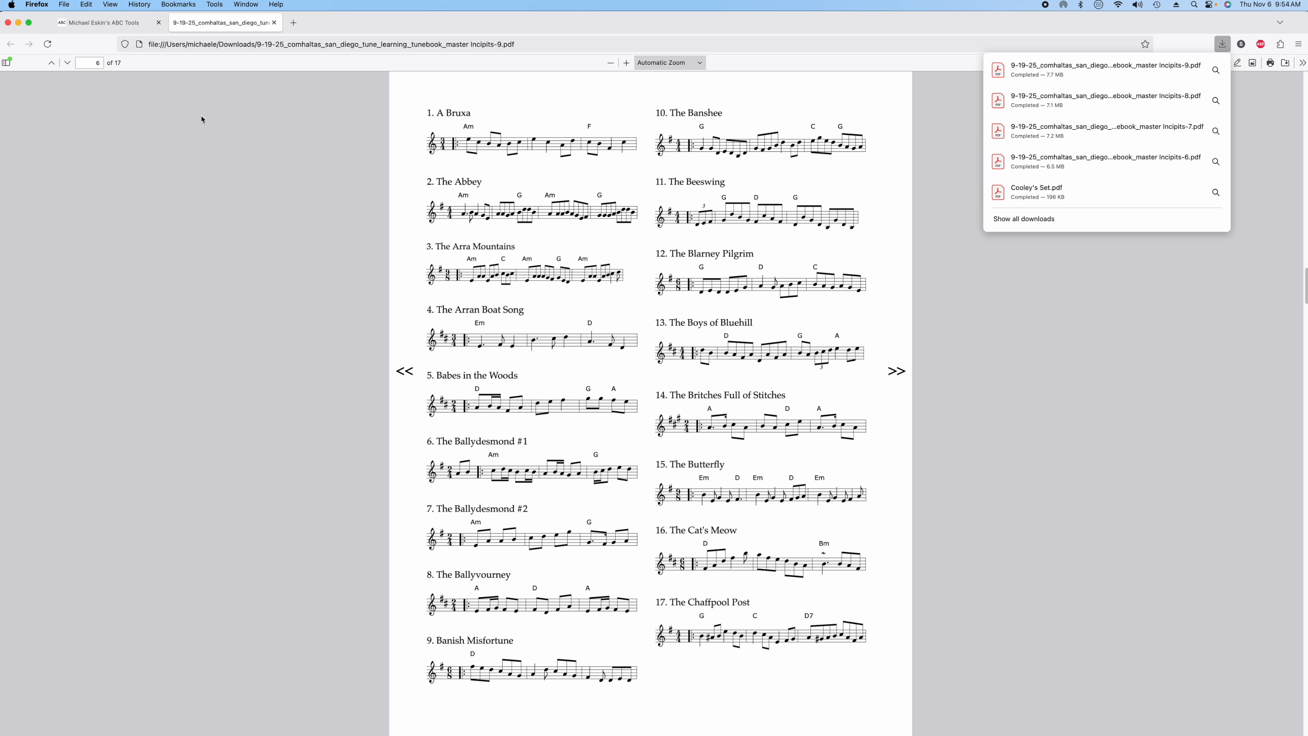
# Return to the ABC Transcription Tools page and open the user guide's help section for the Notes Incipits Builder
pyautogui.click(111, 23)
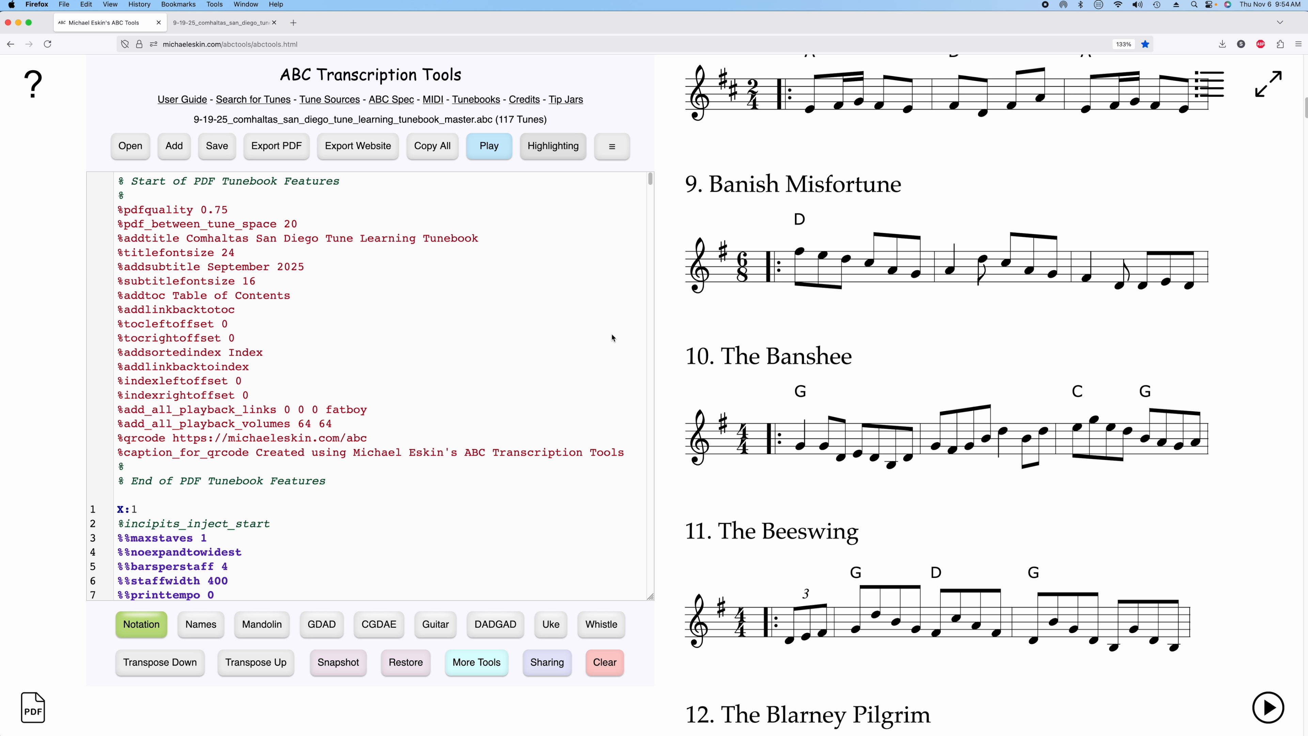
pyautogui.click(489, 672)
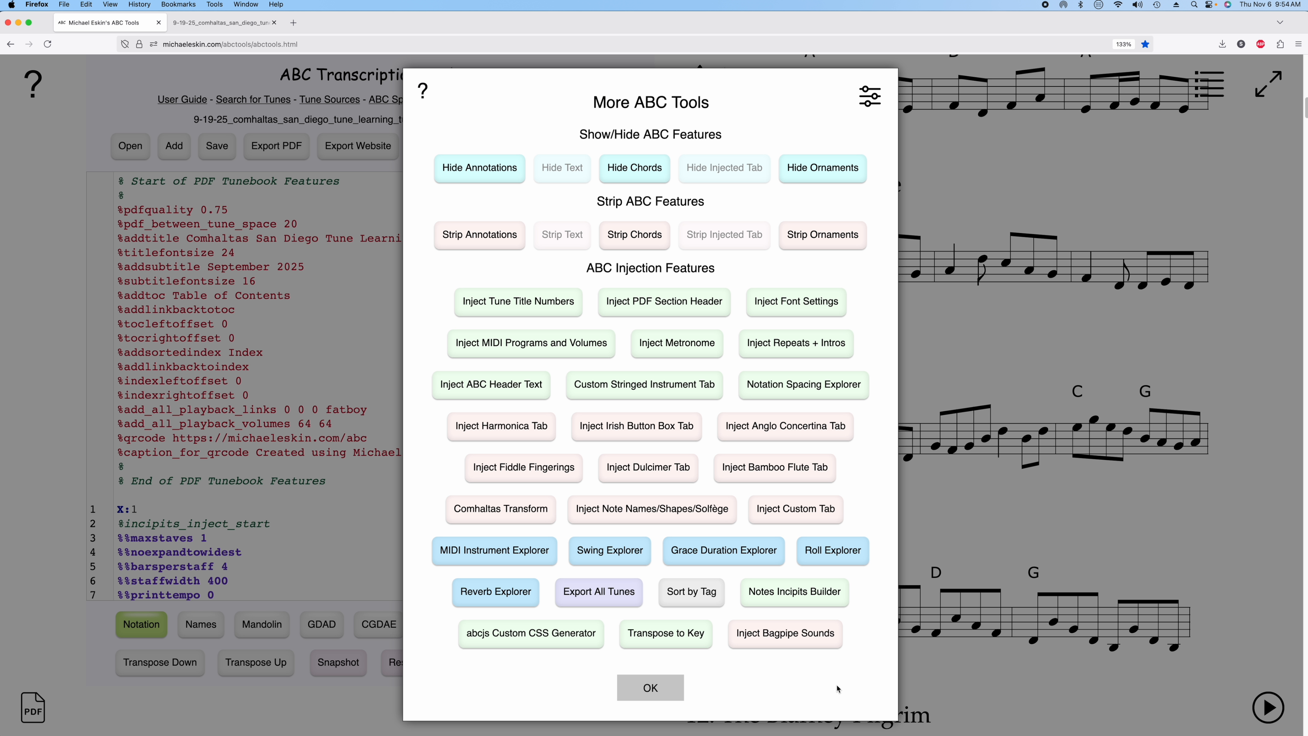
pyautogui.click(797, 592)
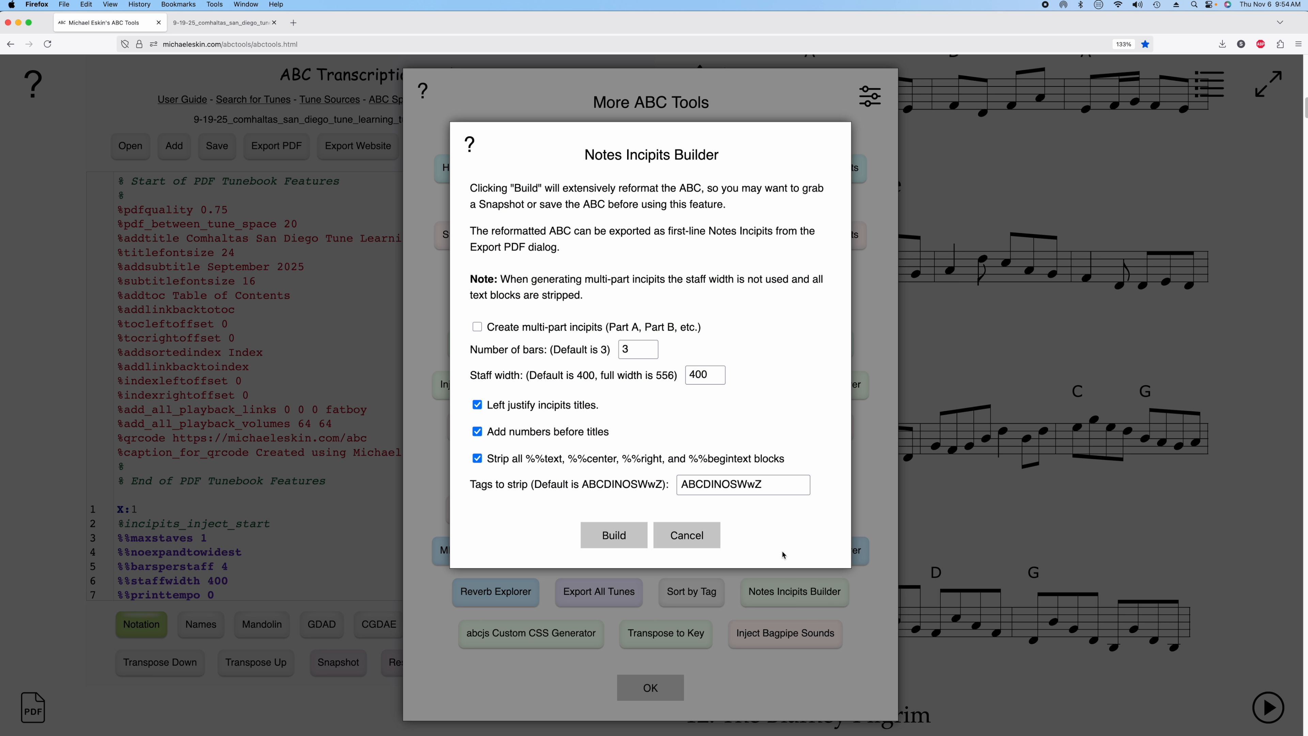
pyautogui.click(483, 146)
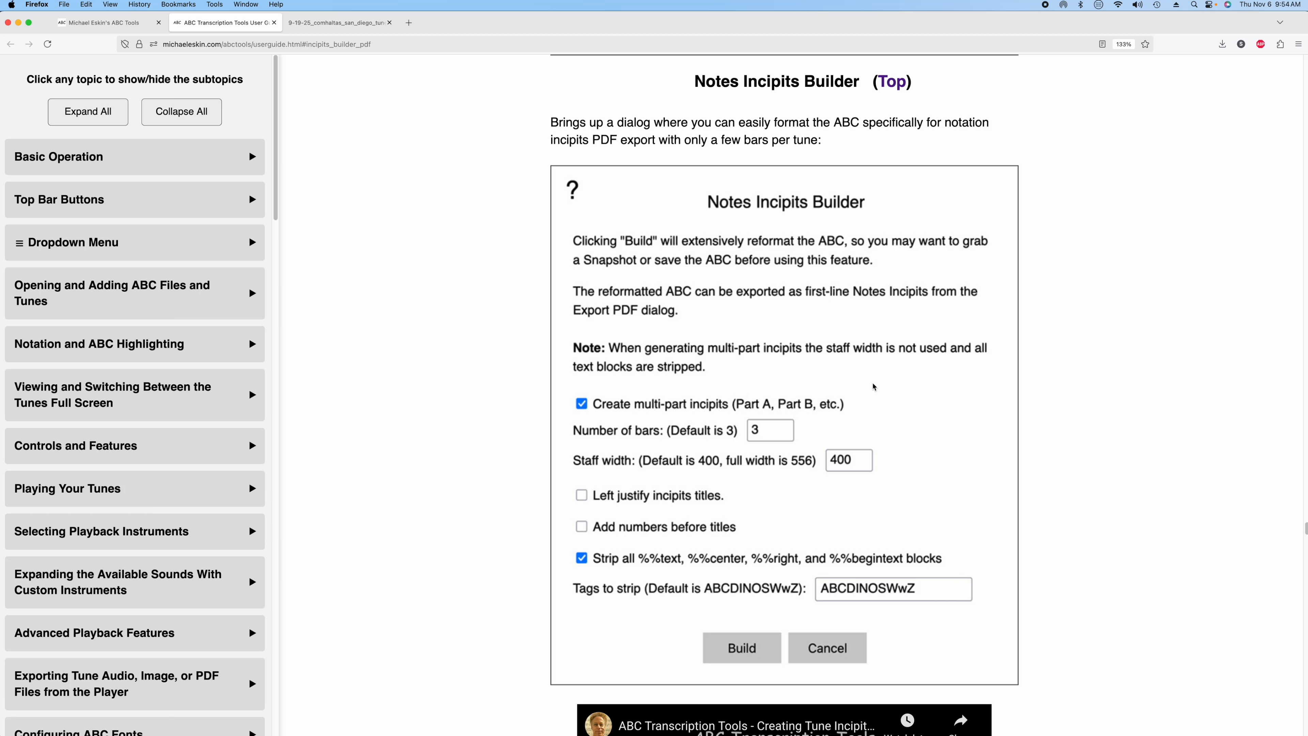